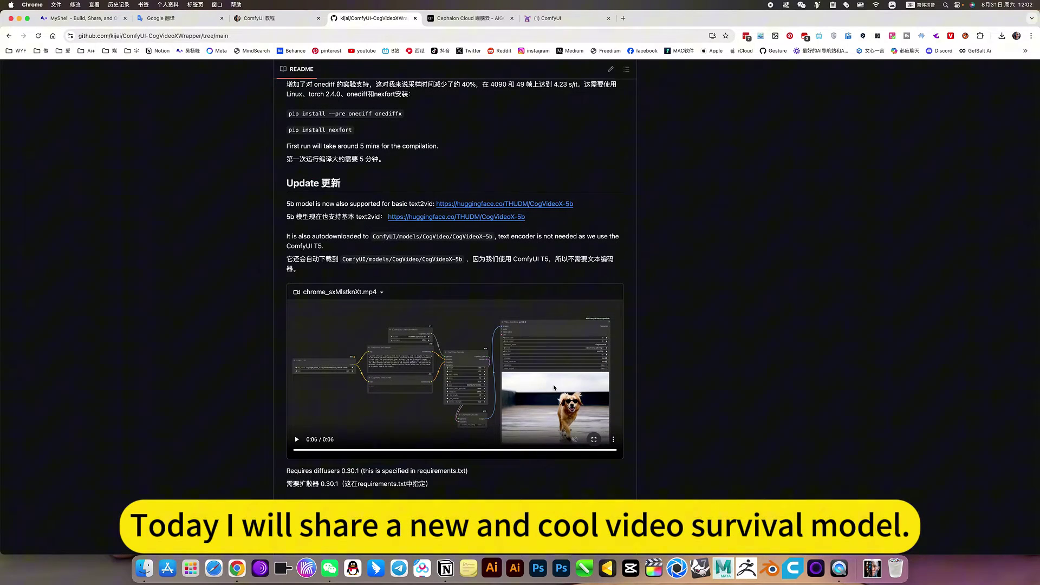
scroll(553, 384, up, 5)
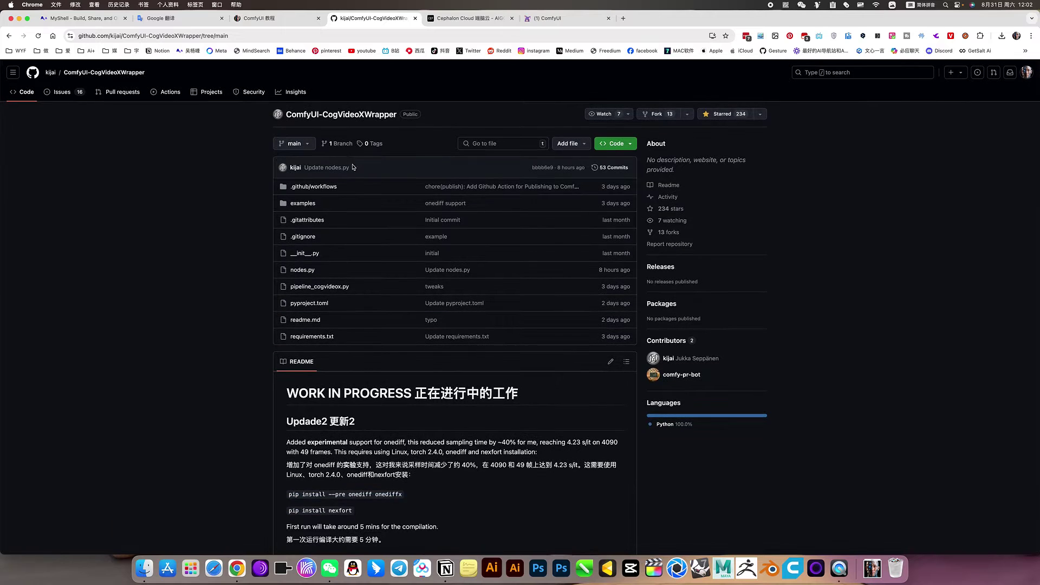
scroll(358, 221, down, 3)
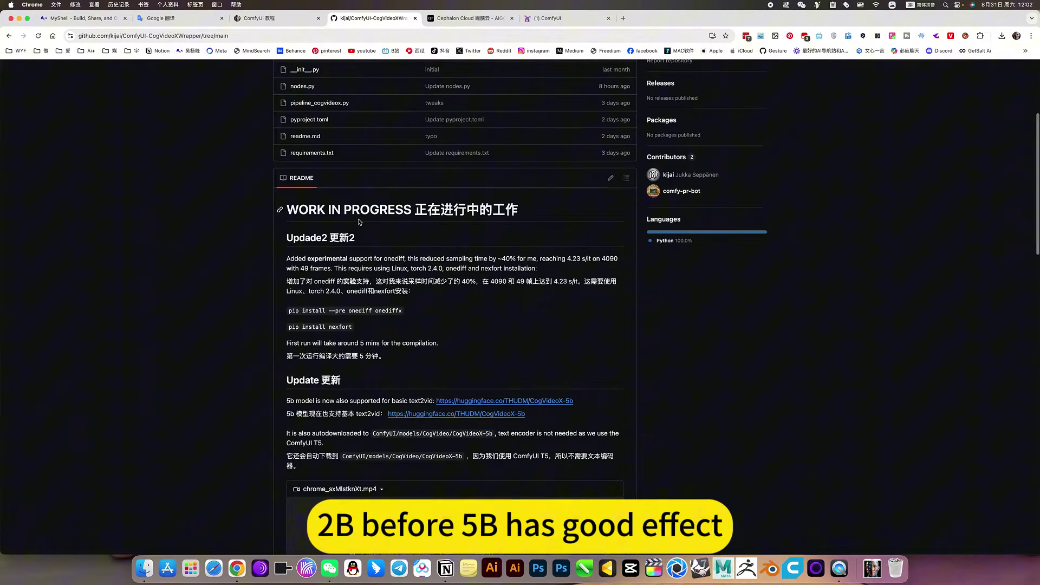
scroll(409, 239, down, 3)
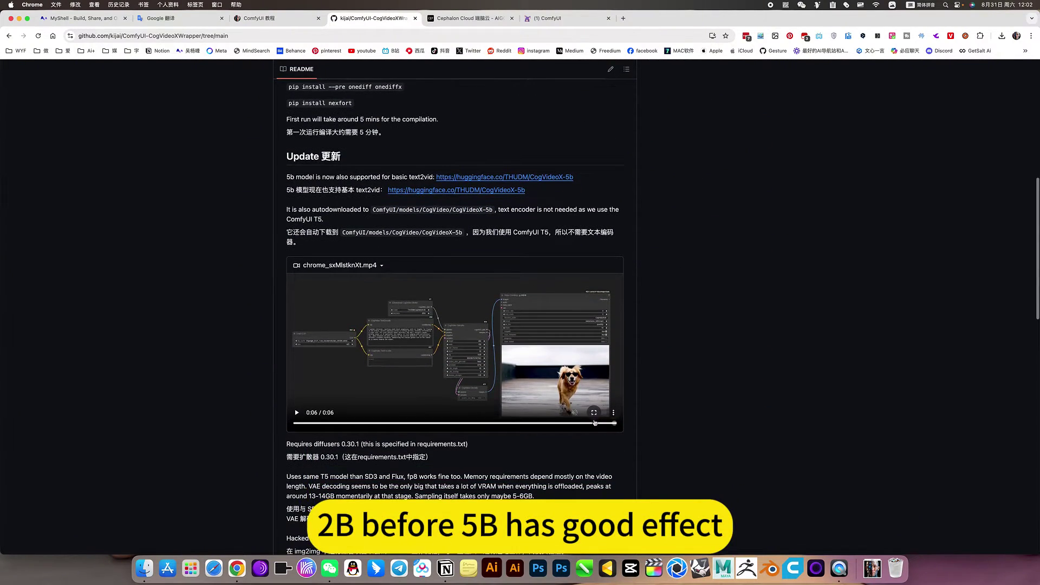
- Replay the README's golden-retriever text-to-video example clip fullscreen, then return to the README
click(594, 419)
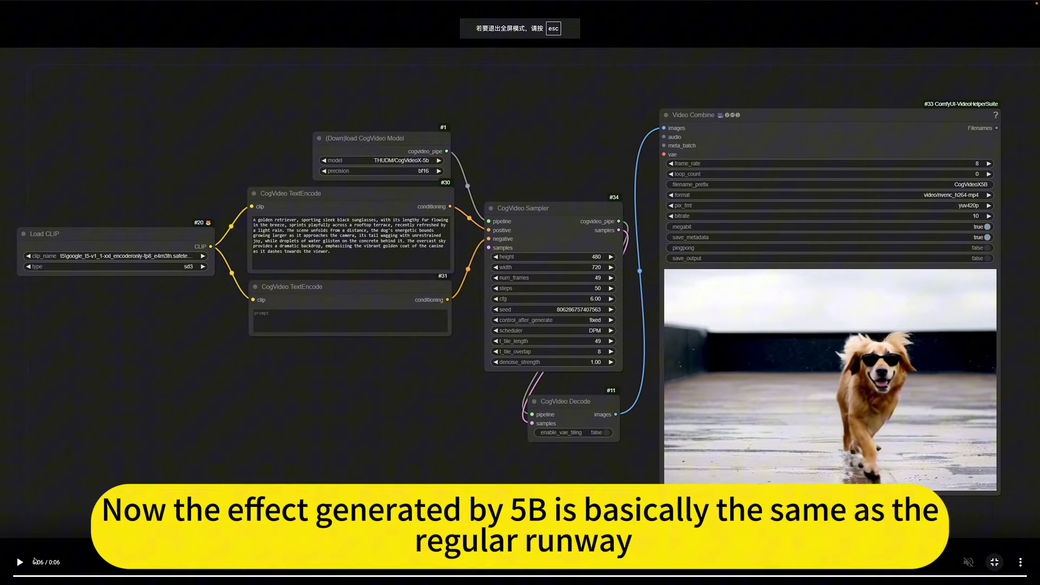
click(20, 562)
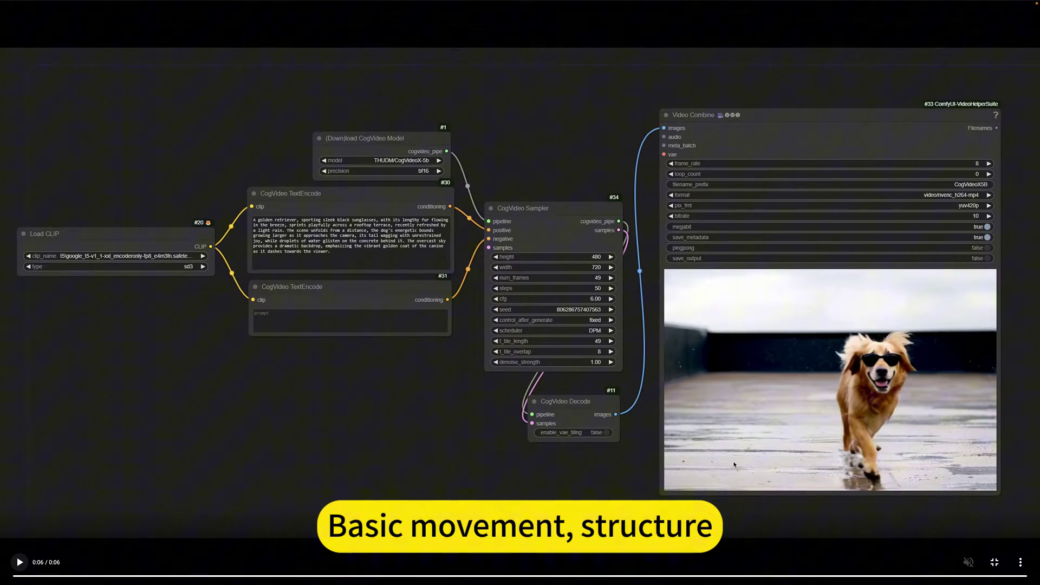
click(994, 562)
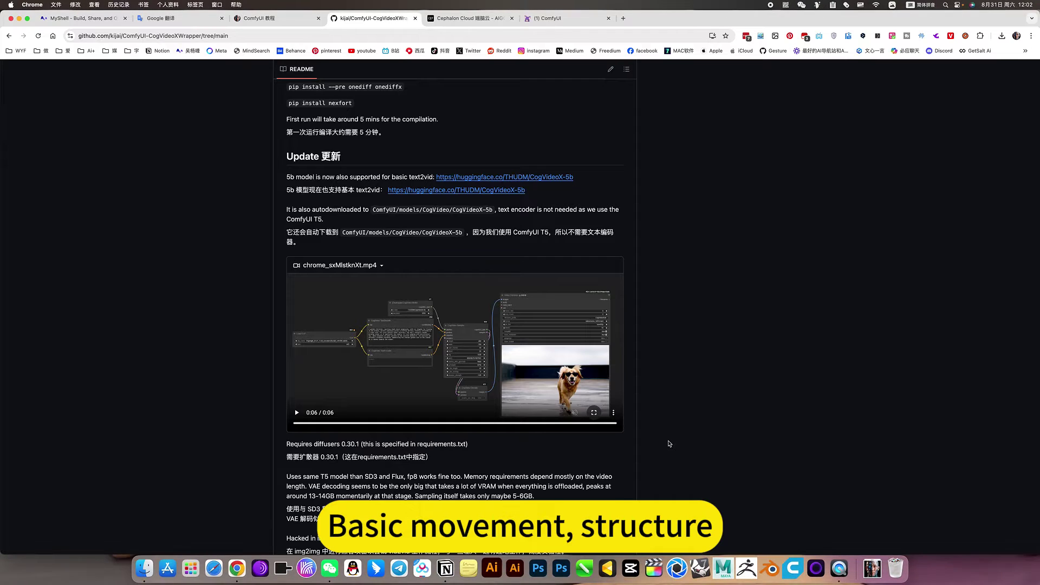
scroll(668, 444, down, 5)
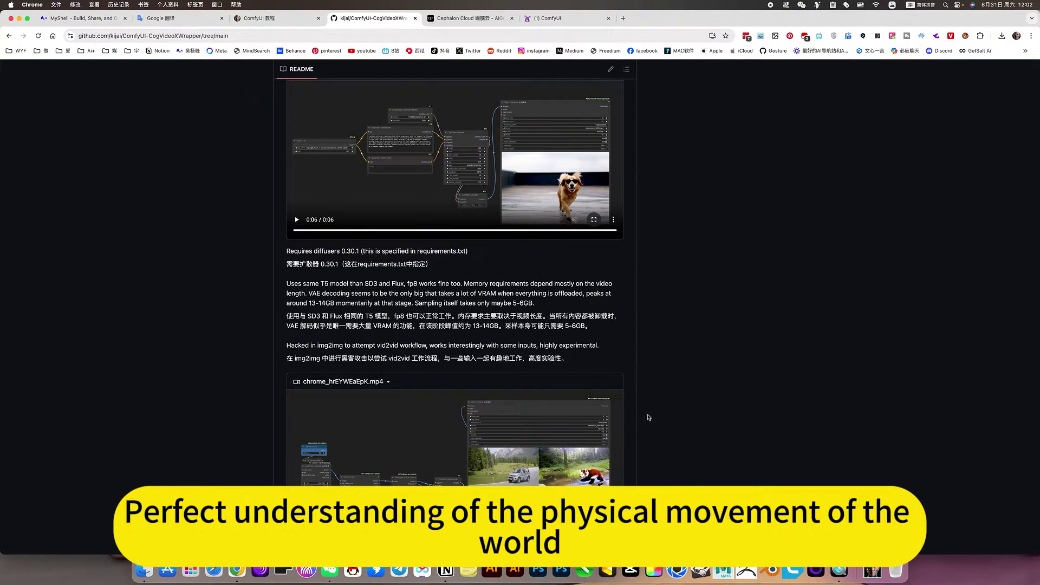
scroll(648, 418, up, 3)
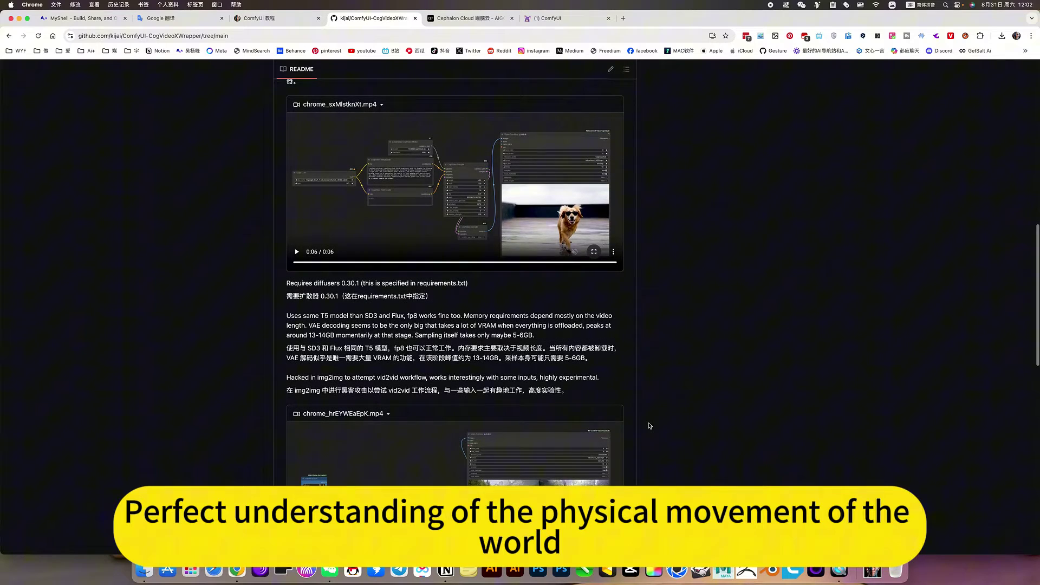
scroll(447, 249, down, 2)
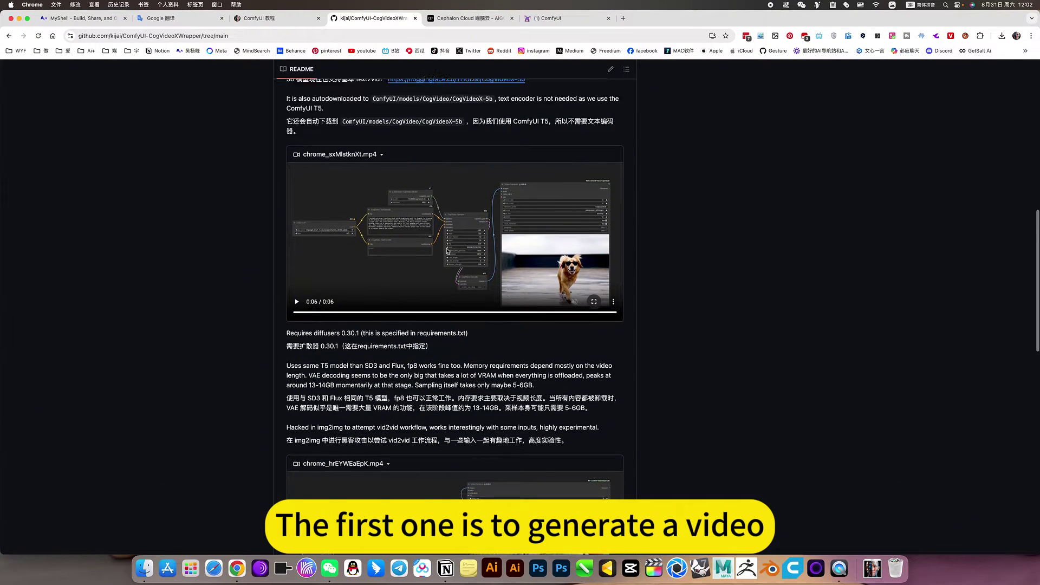
scroll(448, 249, down, 1)
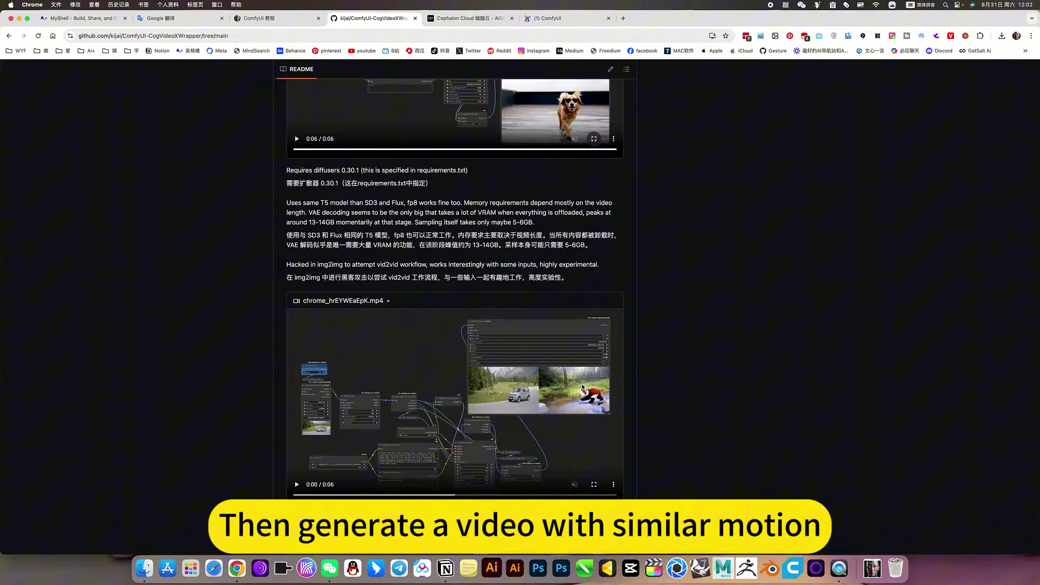
scroll(490, 383, down, 5)
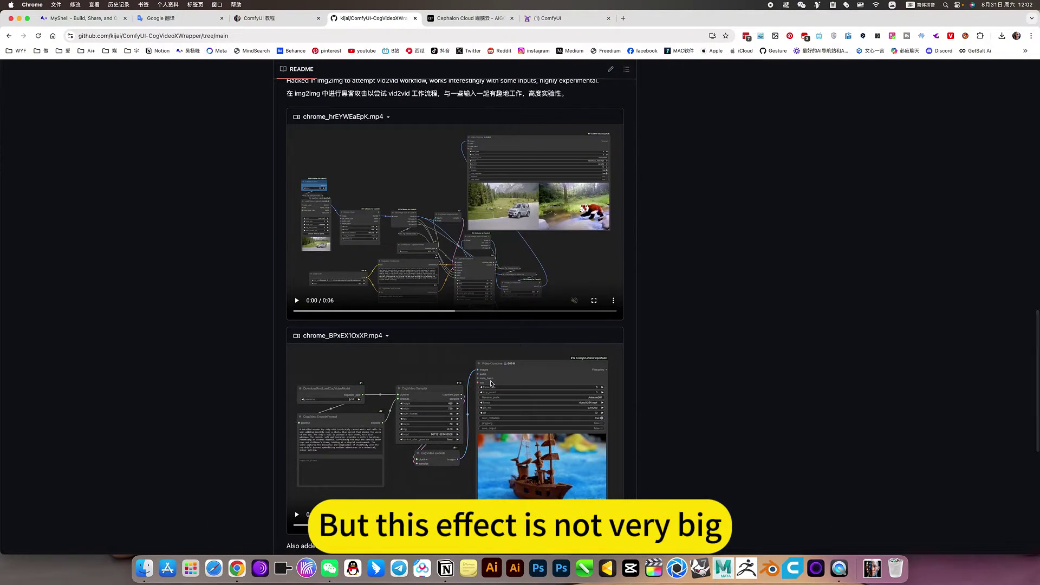
scroll(491, 383, up, 10)
scroll(595, 126, up, 2)
- Switch to the Cephalon Cloud dashboard and view its AIGC 应用 app catalogue
click(540, 18)
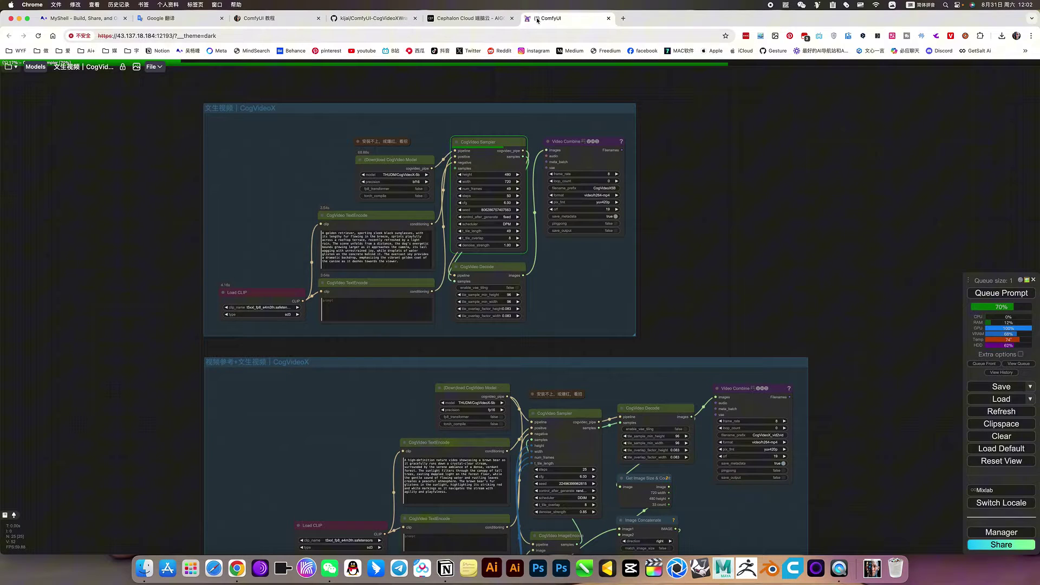
click(472, 18)
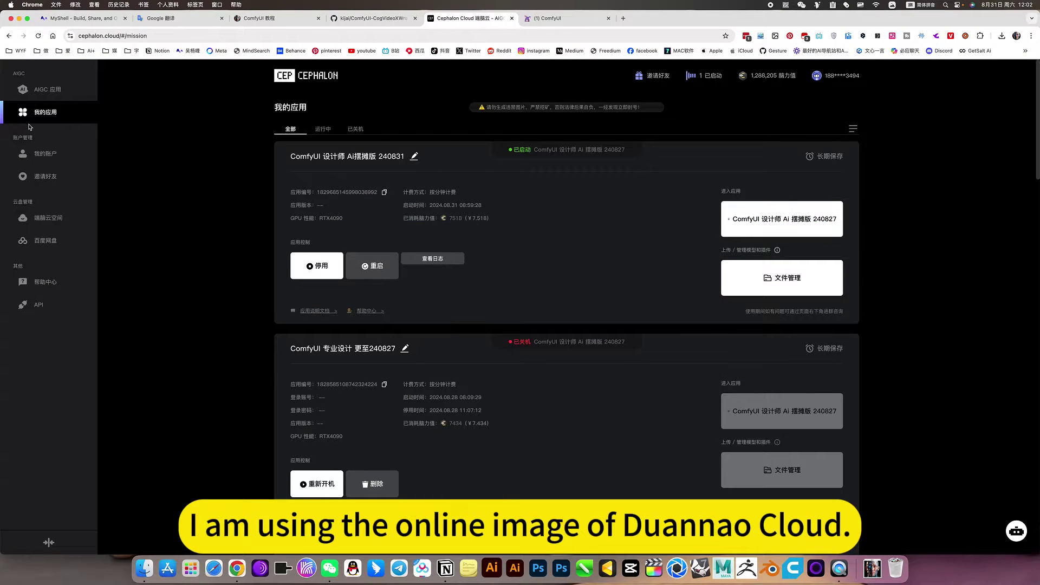
click(45, 88)
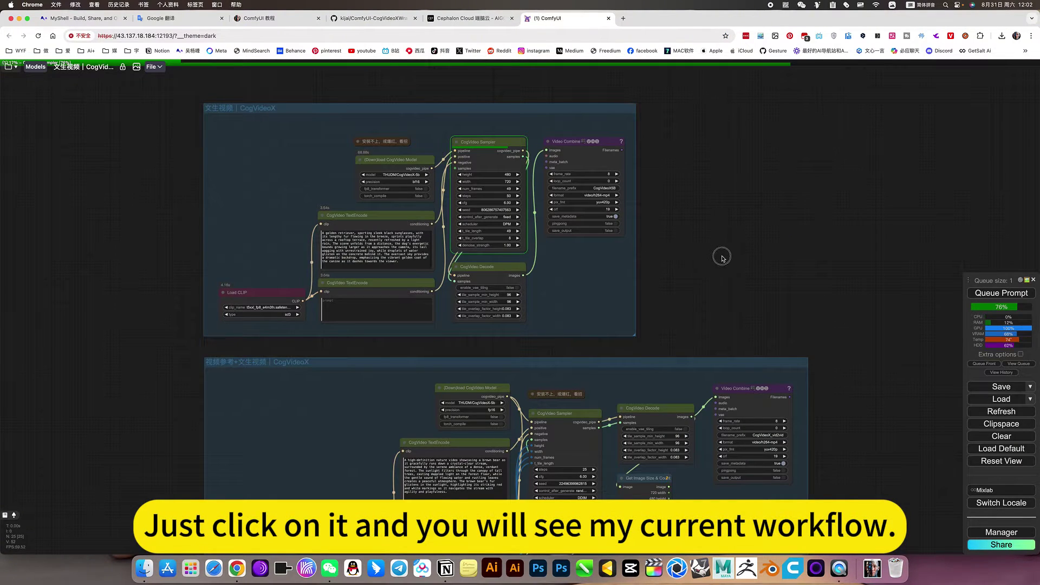
scroll(722, 257, down, 2)
scroll(721, 258, down, 2)
scroll(715, 236, down, 2)
scroll(704, 195, down, 2)
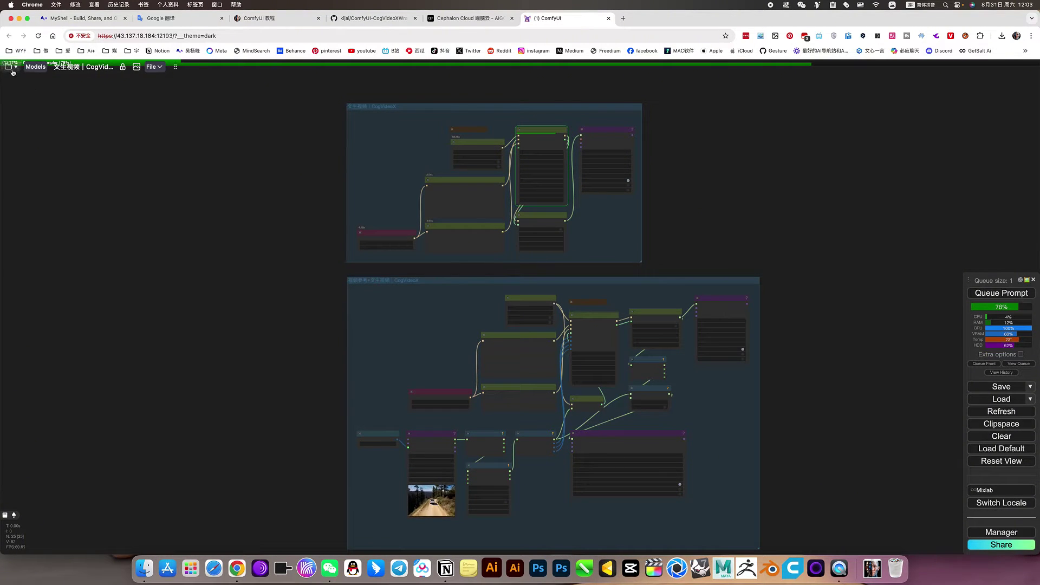
click(12, 71)
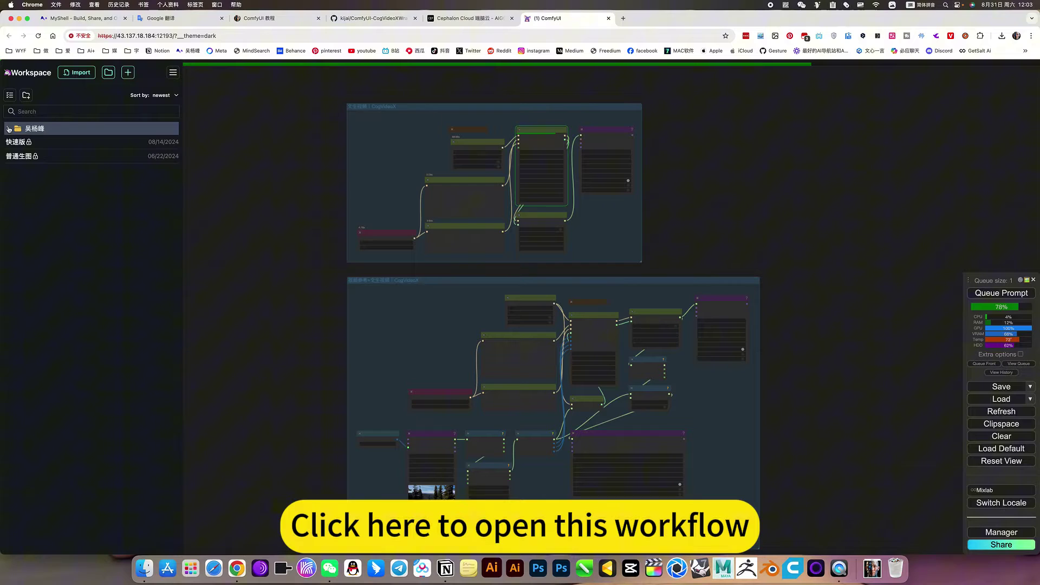
click(8, 129)
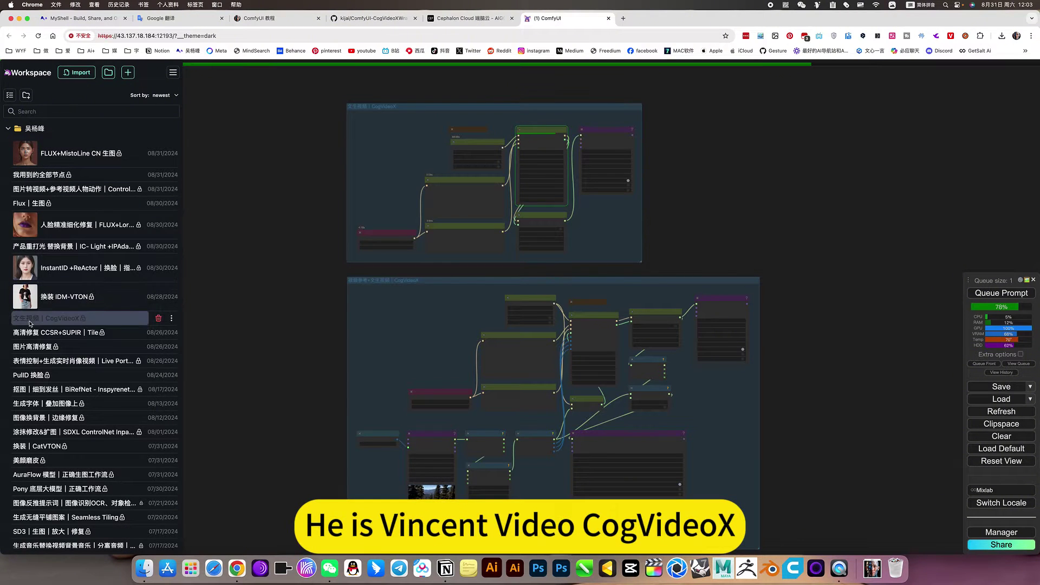
click(60, 324)
click(81, 322)
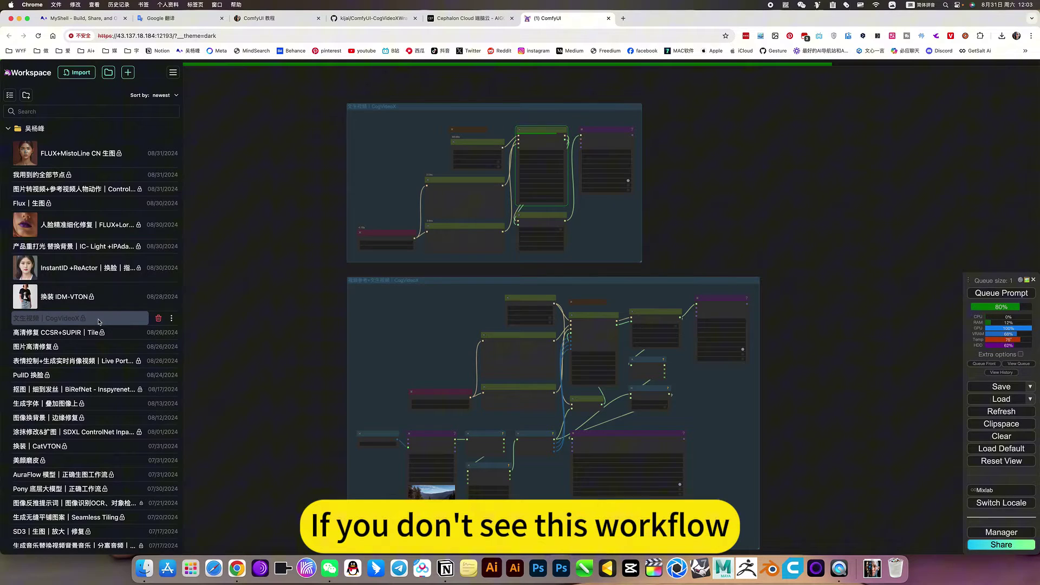
click(99, 322)
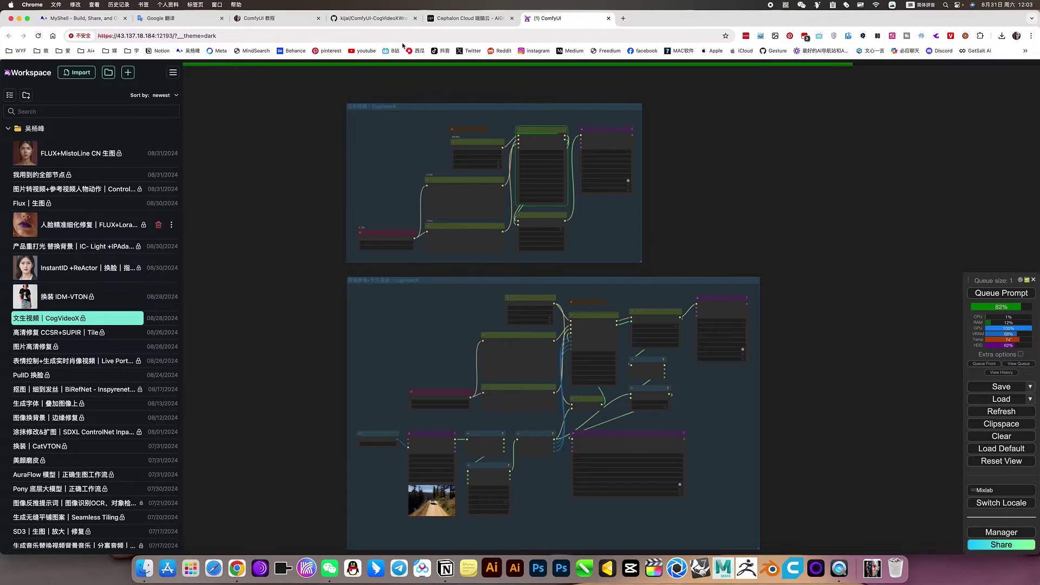
- After a glance at the cloud app catalogue, load the 文生视频 | CogVideoX workflow onto the canvas
click(467, 18)
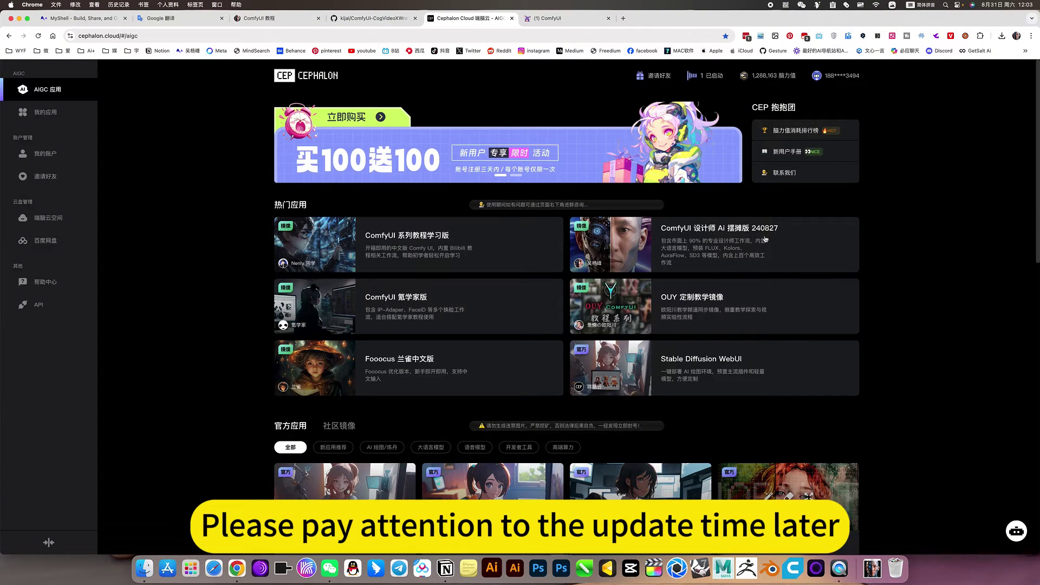
click(549, 19)
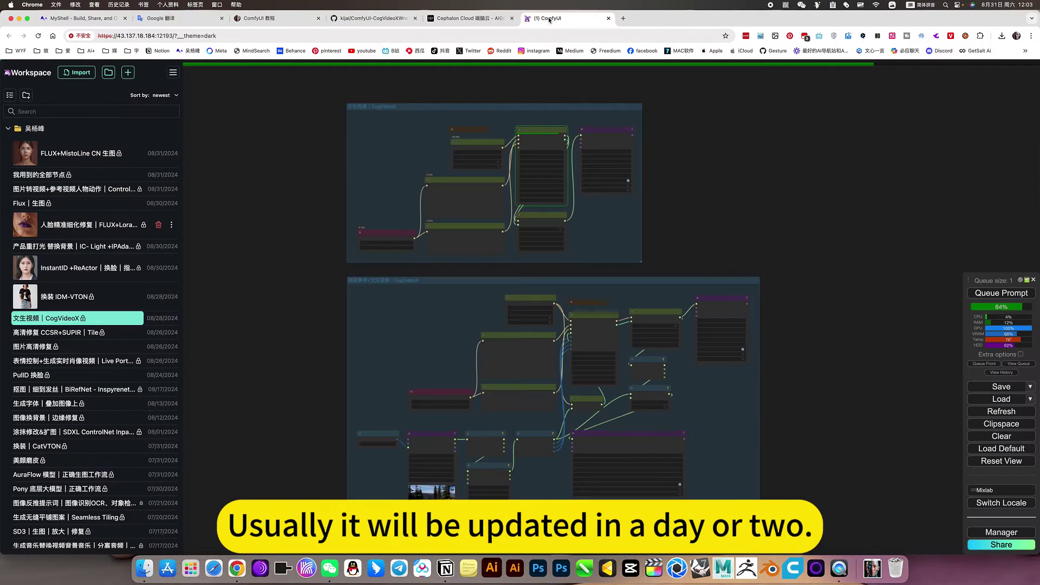
click(65, 325)
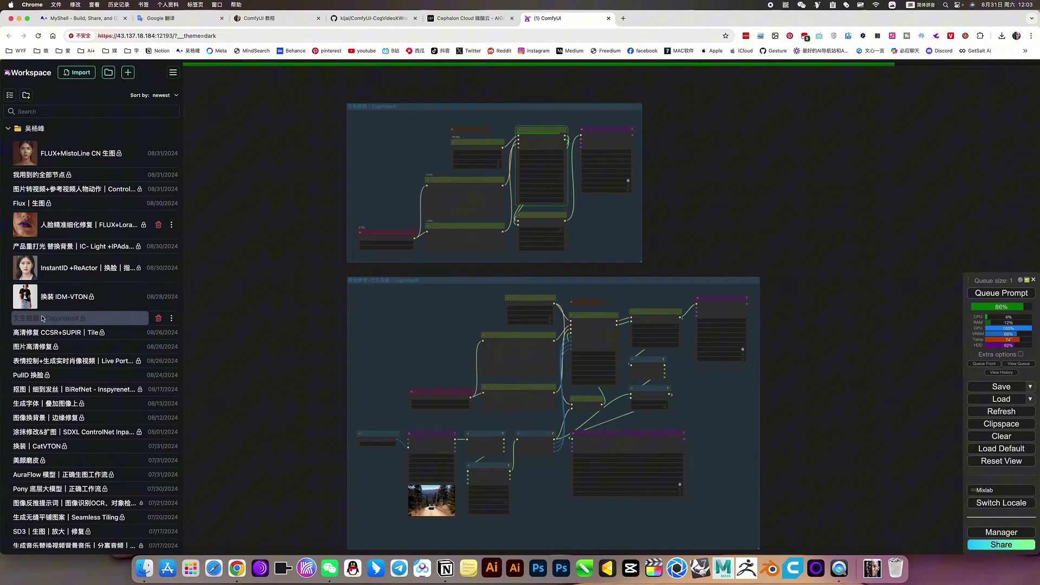
- Choose THUDM/CogVideoX-5b in the (Down)load CogVideo Model node's model list
drag(651, 204, 675, 316)
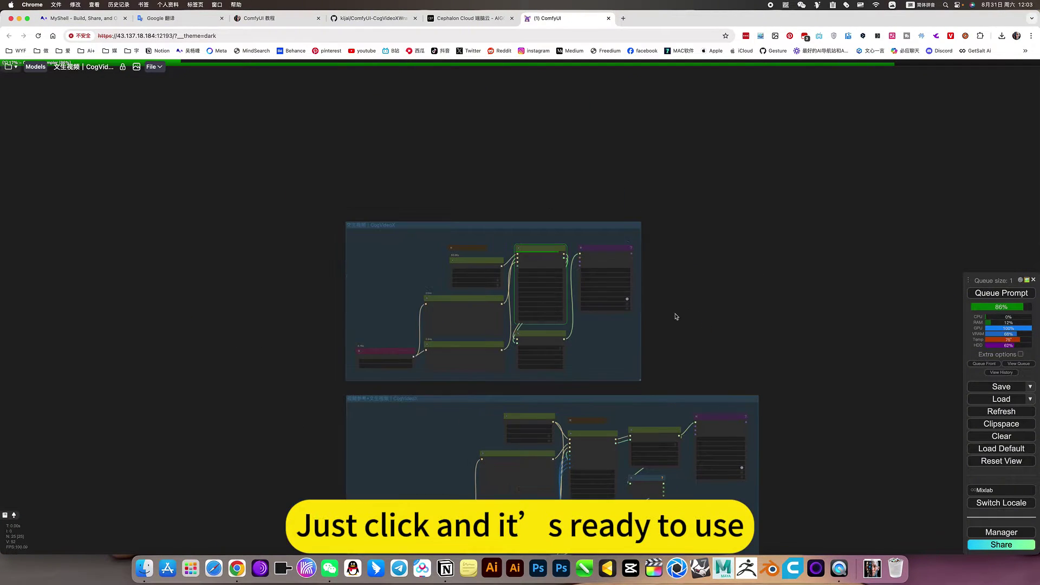
scroll(444, 254, up, 2)
scroll(443, 254, up, 4)
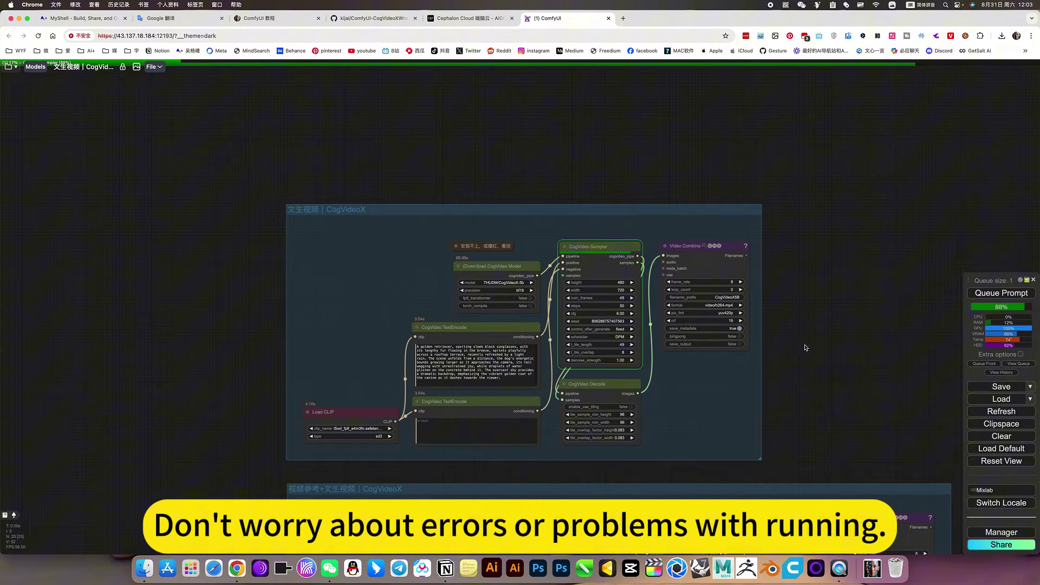
scroll(796, 329, down, 2)
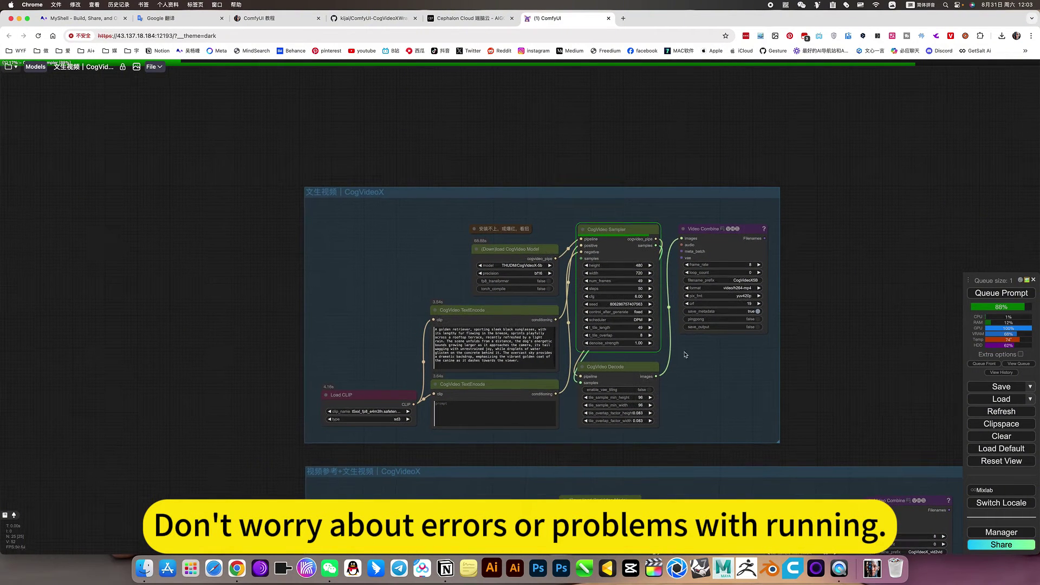
scroll(410, 392, up, 1)
scroll(391, 394, up, 2)
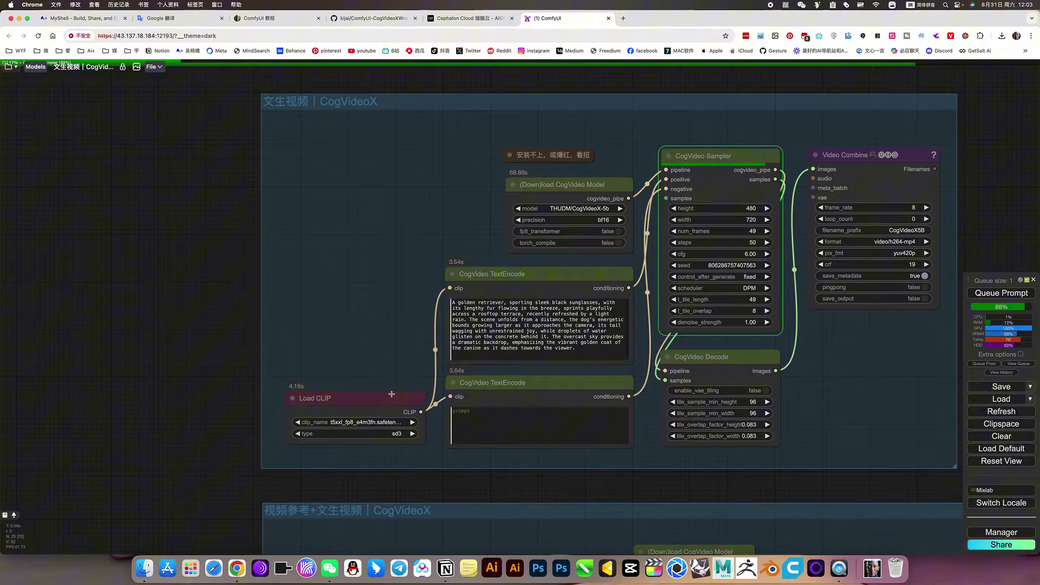
scroll(361, 276, up, 1)
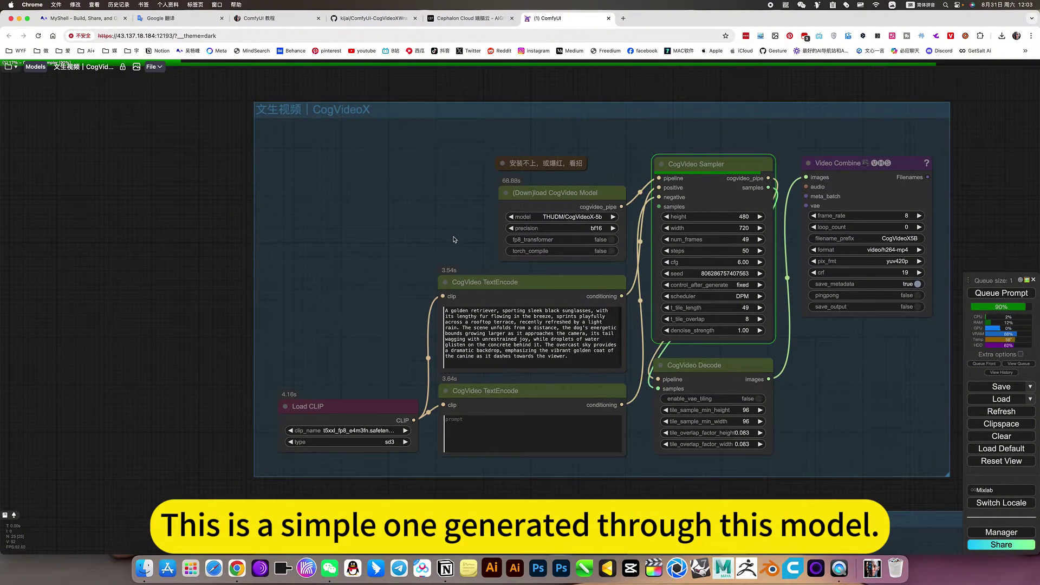
scroll(336, 394, up, 2)
scroll(366, 381, up, 2)
scroll(405, 402, up, 2)
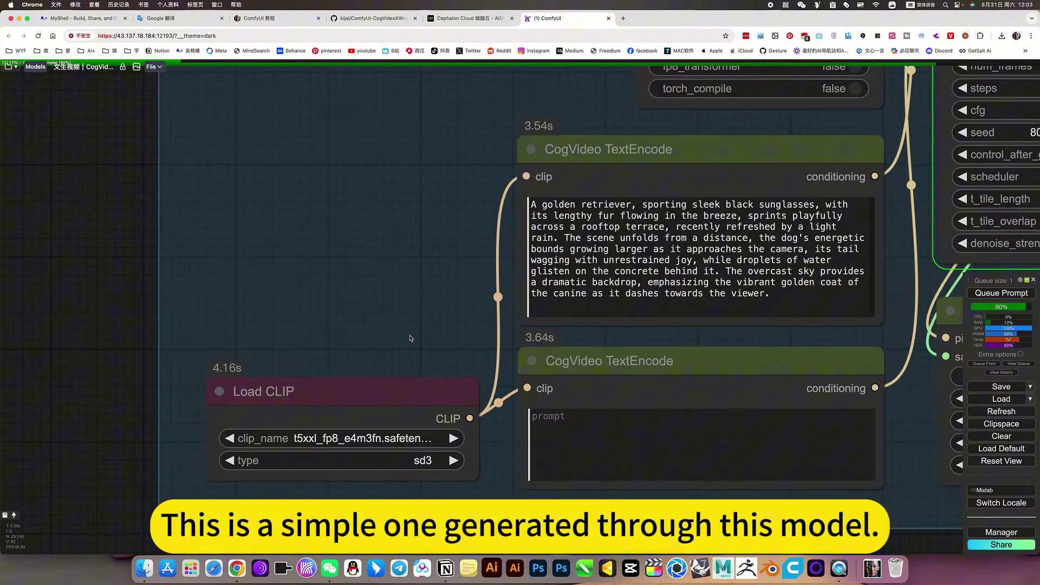
scroll(410, 338, down, 1)
scroll(411, 338, down, 3)
drag(405, 280, 348, 325)
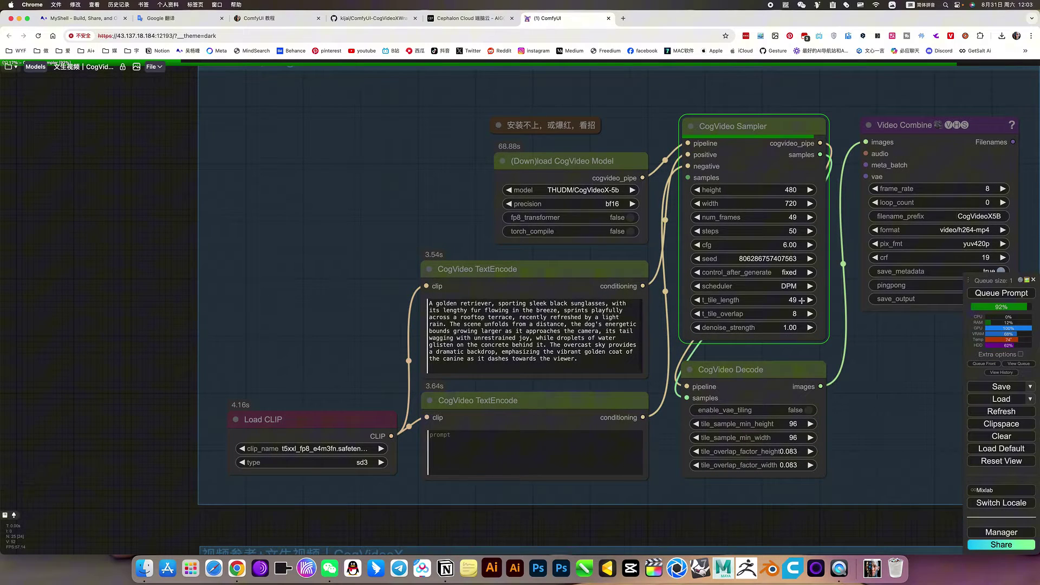
drag(865, 390, 801, 405)
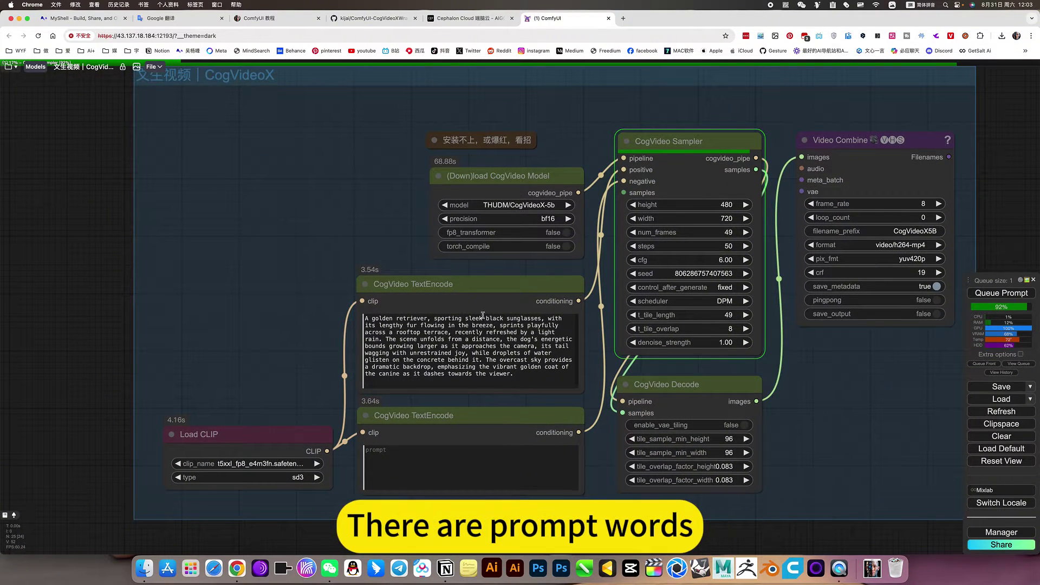
click(545, 205)
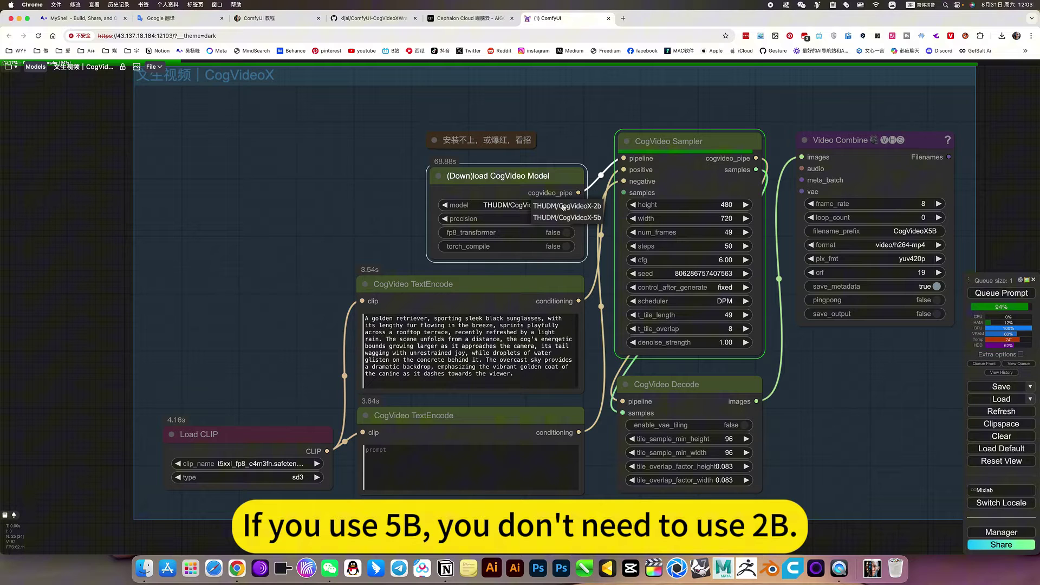
click(347, 204)
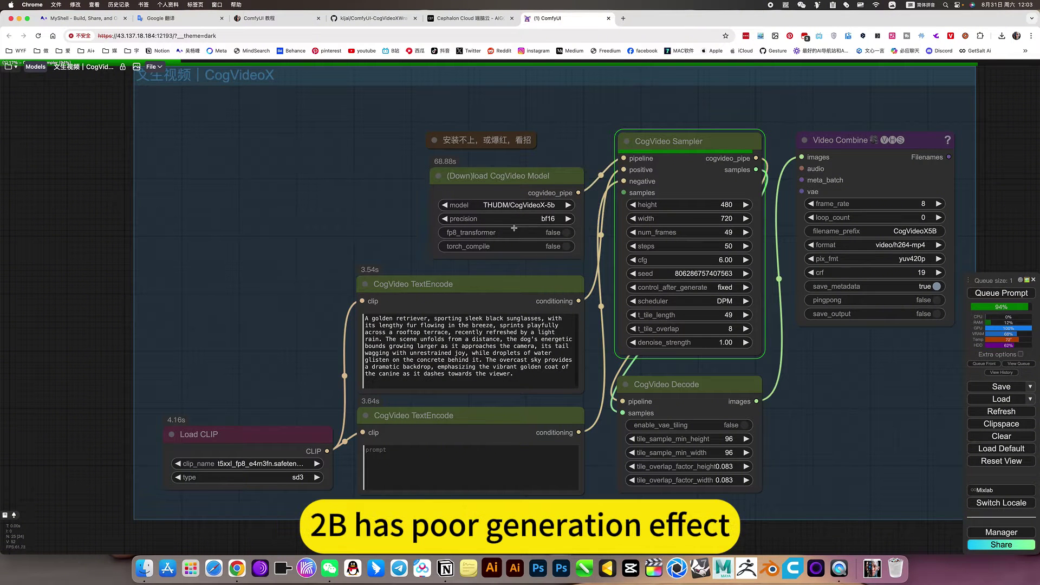
drag(273, 318, 309, 272)
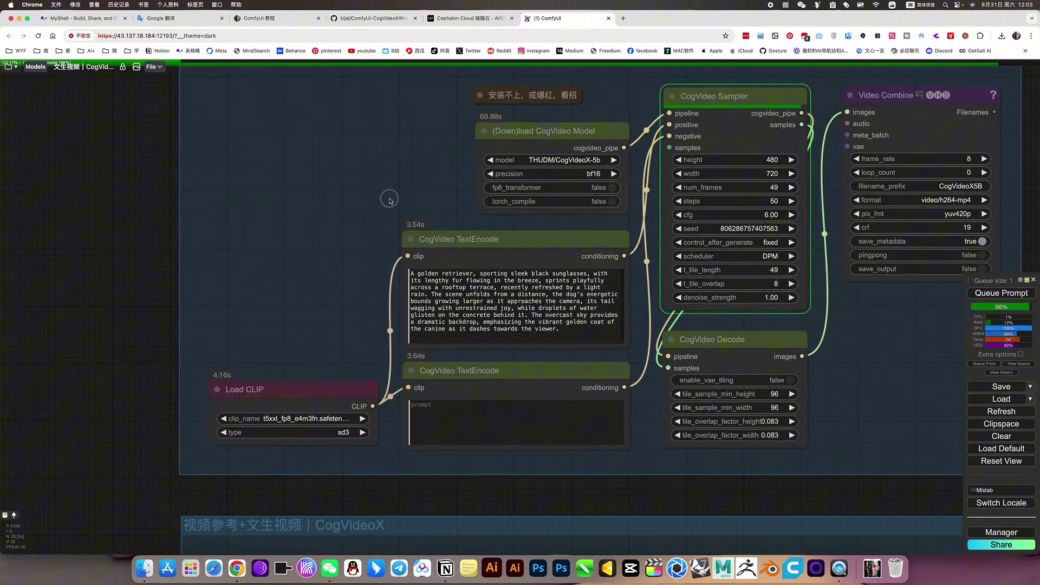
scroll(344, 317, up, 2)
scroll(344, 317, up, 1)
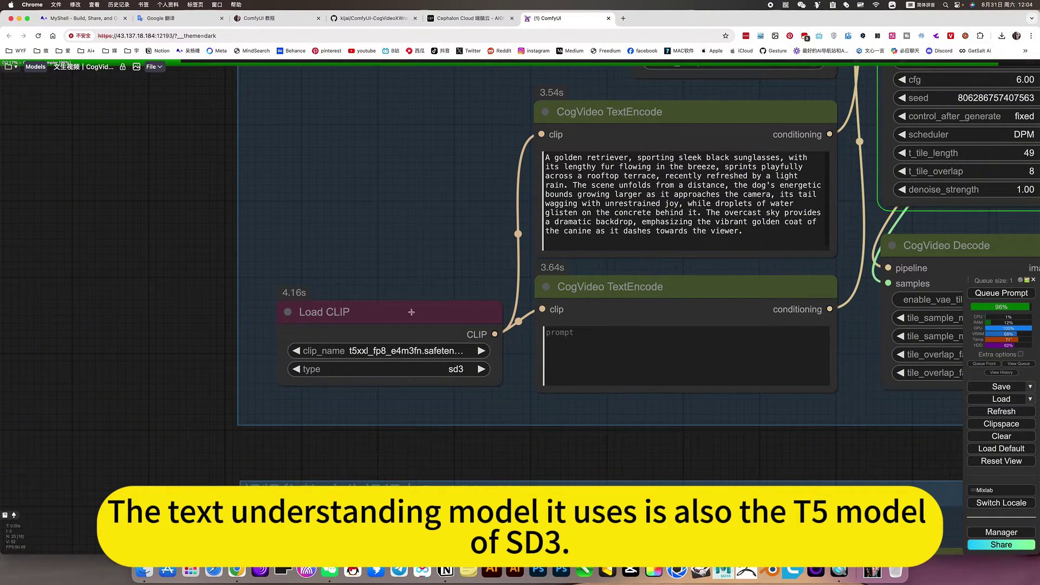
drag(451, 199, 289, 261)
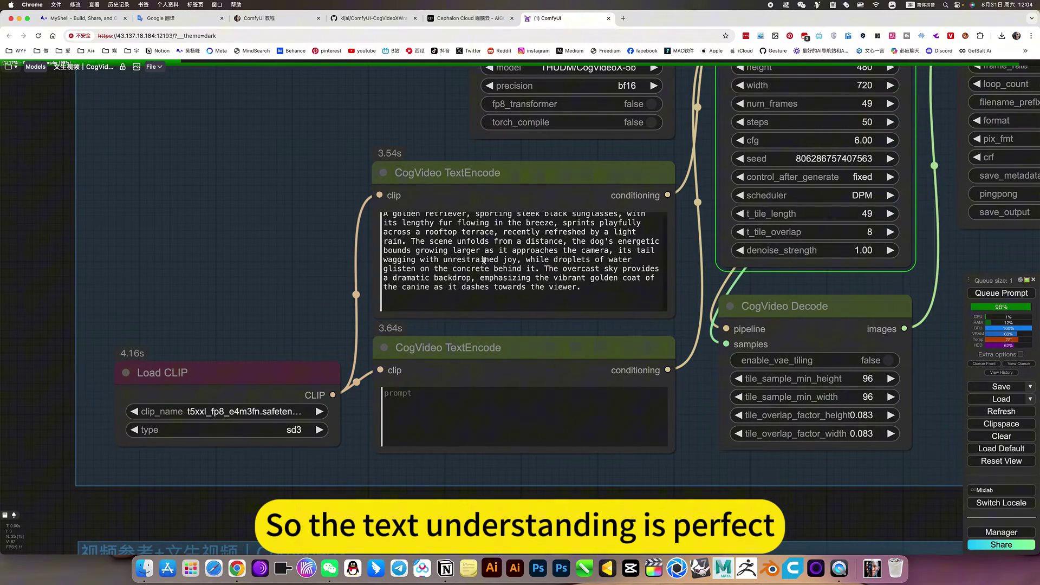
scroll(902, 341, down, 3)
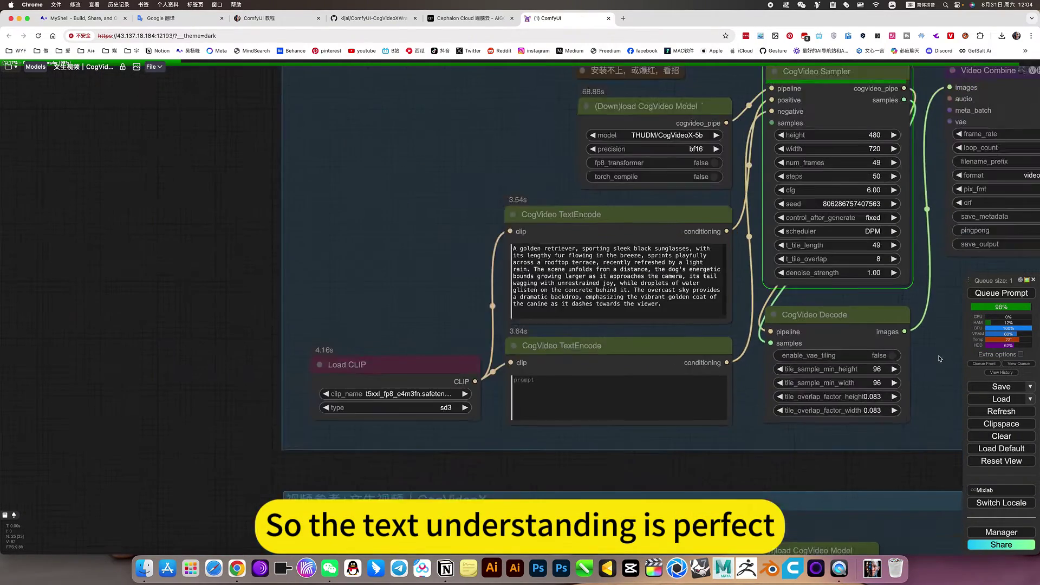
scroll(894, 349, down, 1)
drag(873, 352, 628, 365)
scroll(683, 354, down, 2)
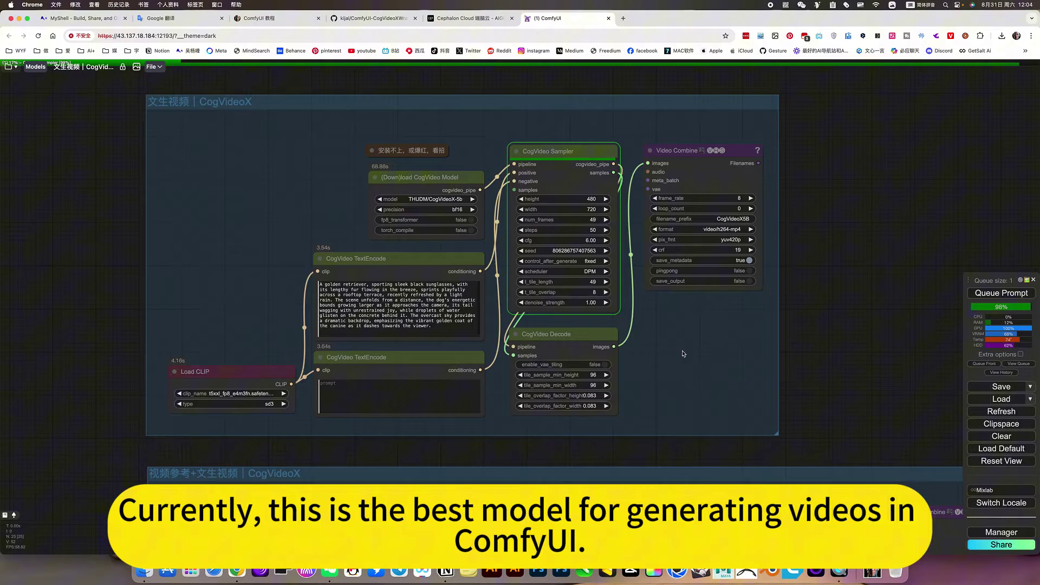
scroll(726, 366, down, 2)
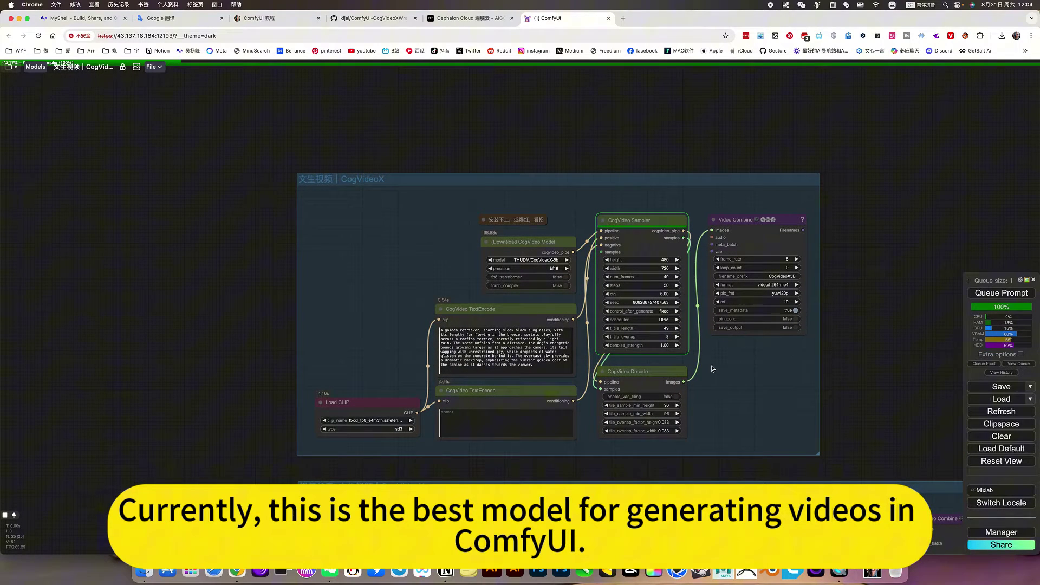
scroll(712, 368, up, 2)
scroll(712, 368, up, 1)
scroll(750, 358, up, 1)
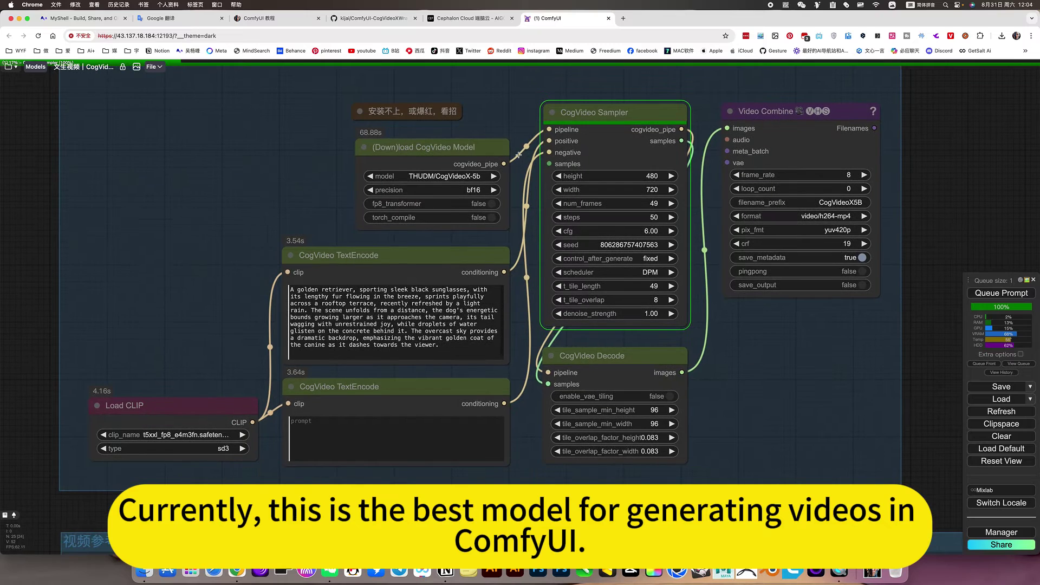
scroll(805, 350, down, 3)
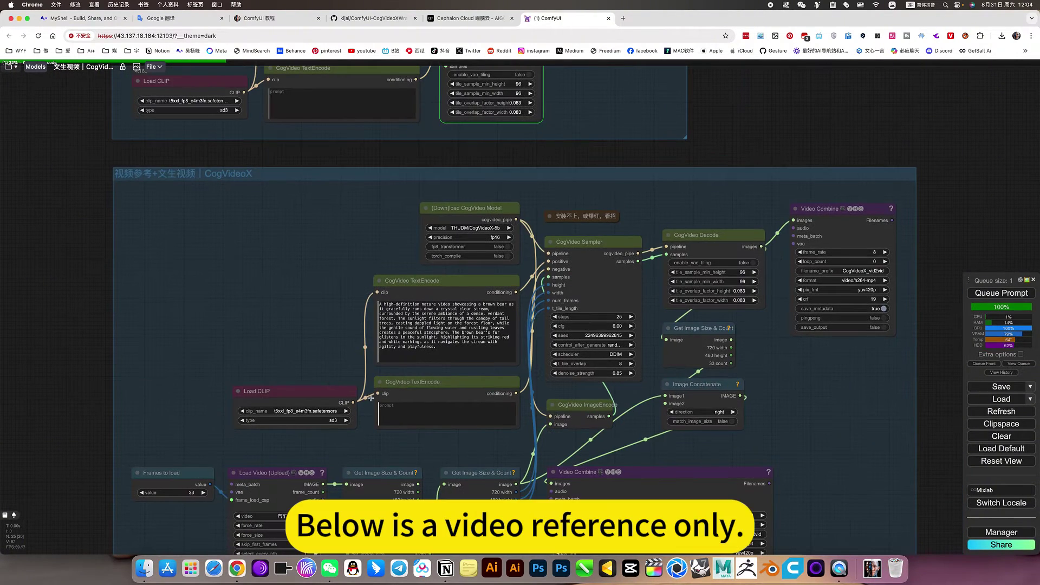
scroll(803, 448, down, 2)
scroll(517, 367, up, 2)
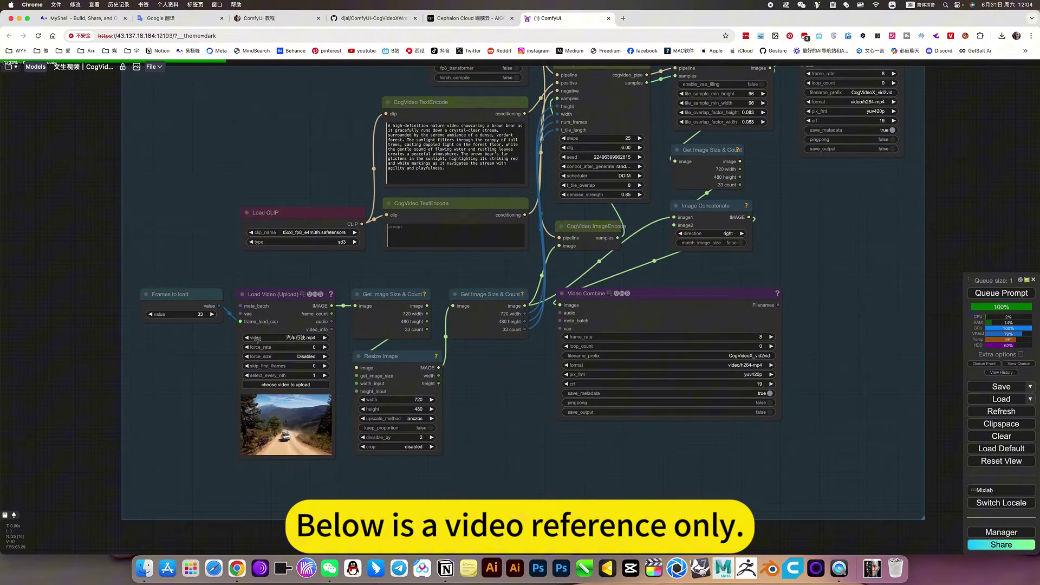
scroll(760, 343, down, 2)
scroll(759, 343, up, 2)
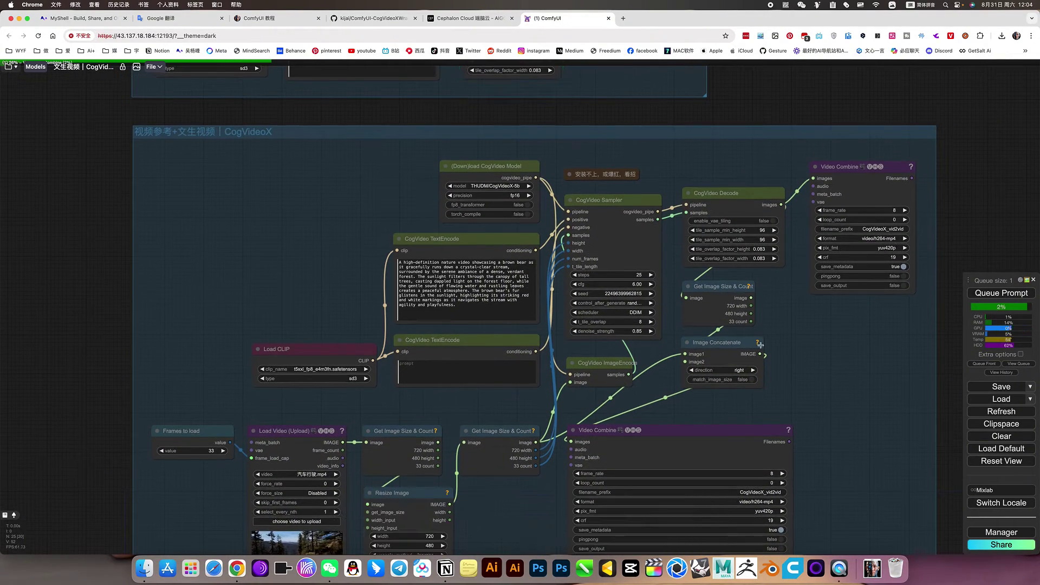
scroll(800, 348, down, 5)
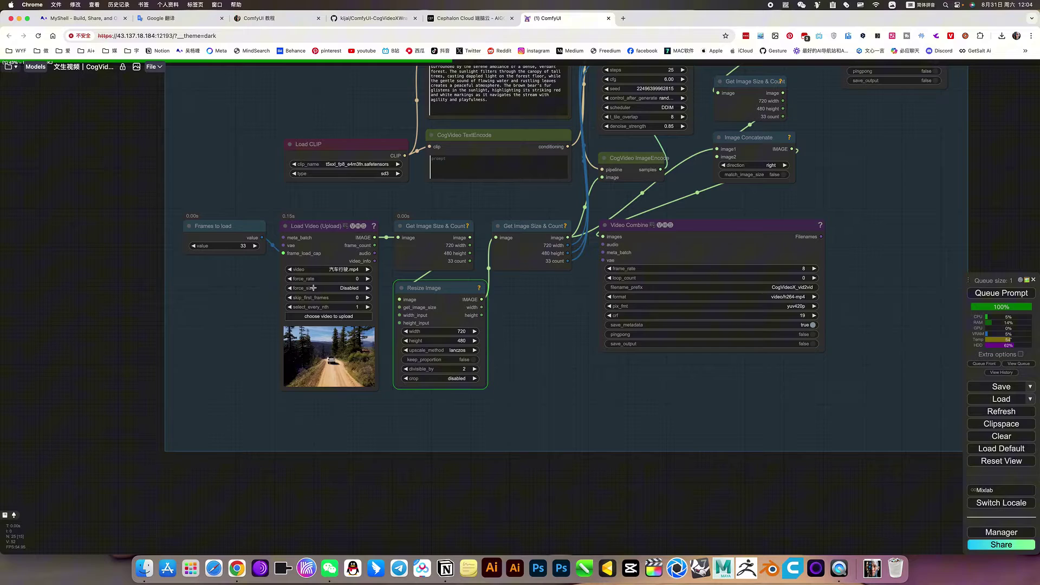
scroll(532, 352, up, 1)
scroll(531, 353, up, 1)
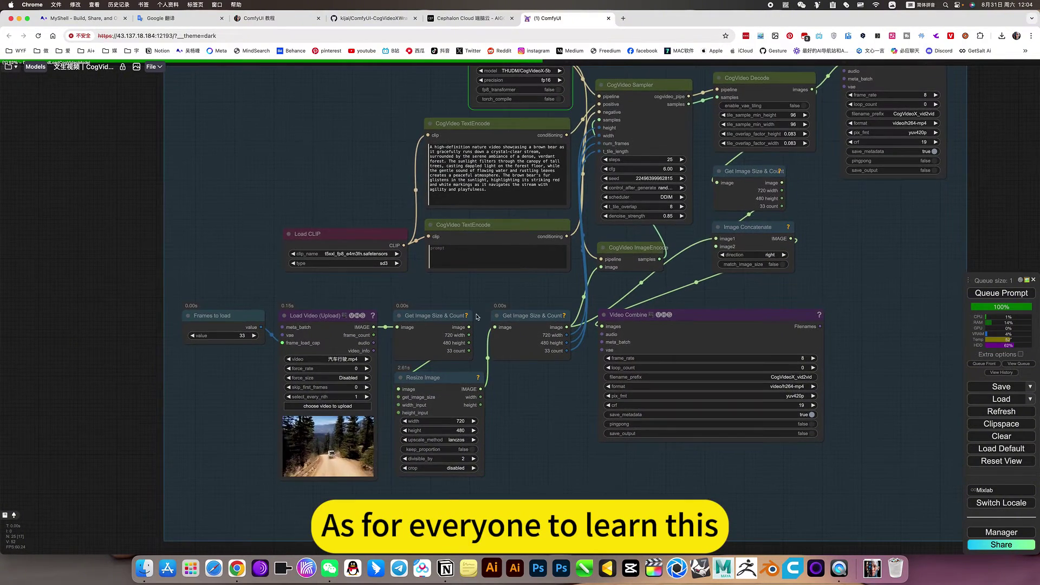
scroll(377, 370, up, 2)
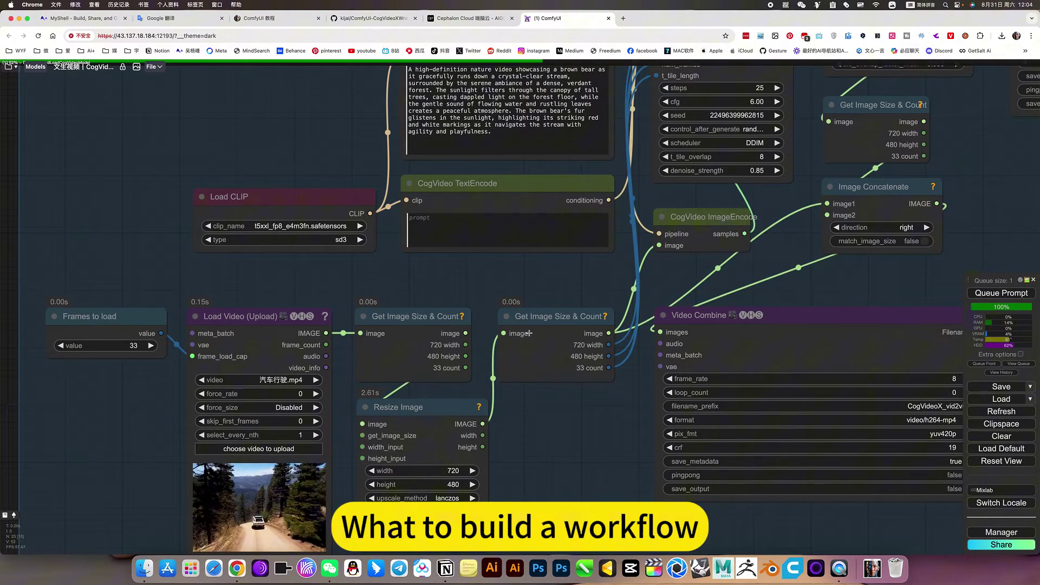
scroll(525, 327, down, 2)
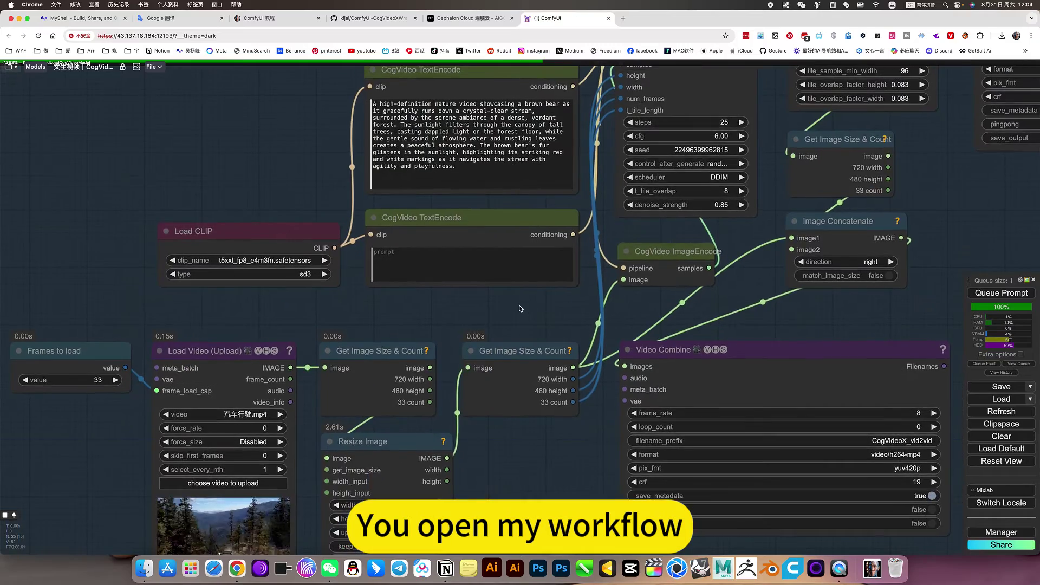
scroll(505, 323, down, 3)
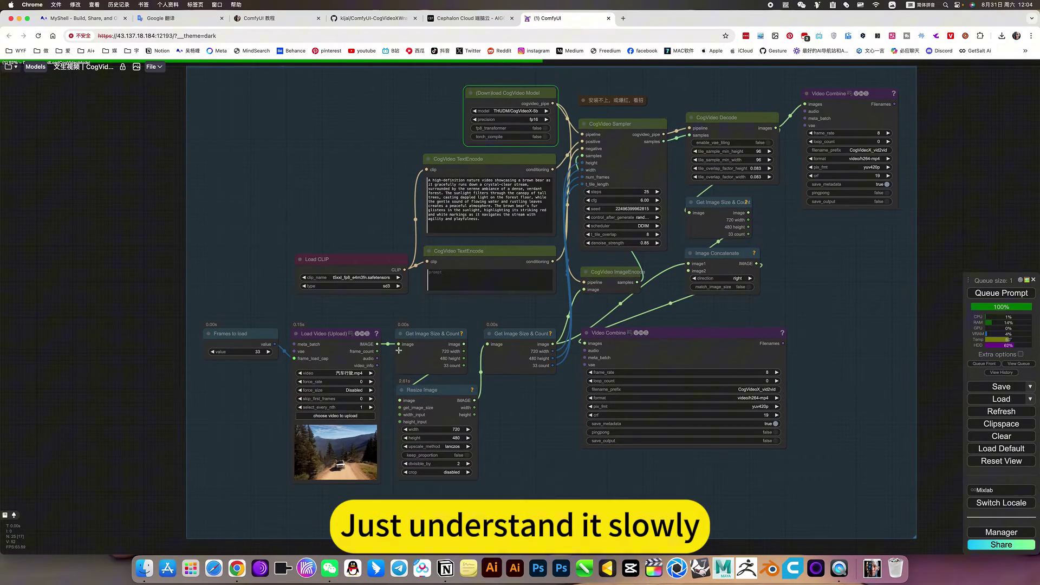
scroll(395, 345, up, 5)
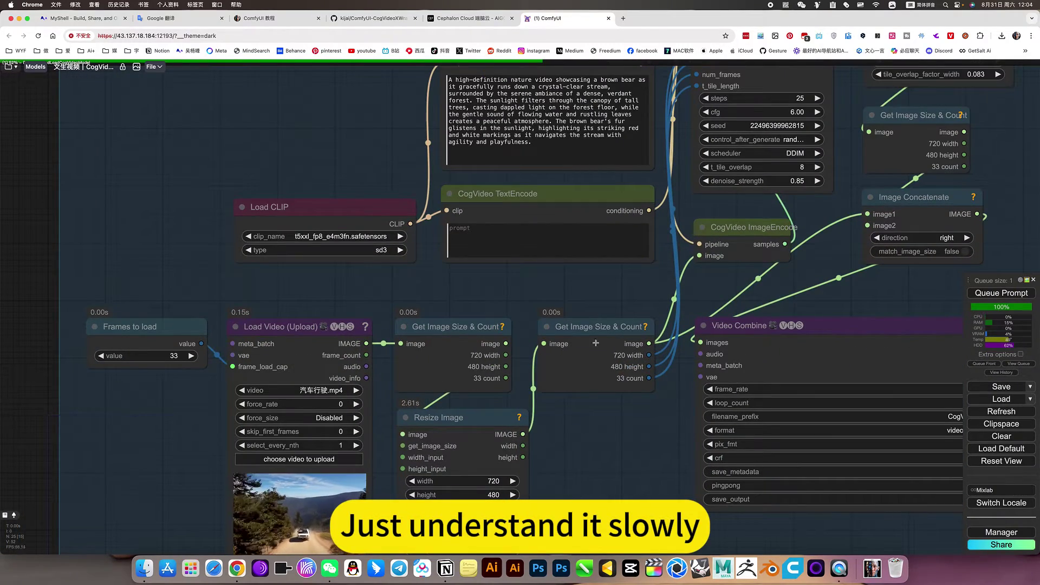
scroll(600, 434, down, 2)
scroll(599, 431, down, 2)
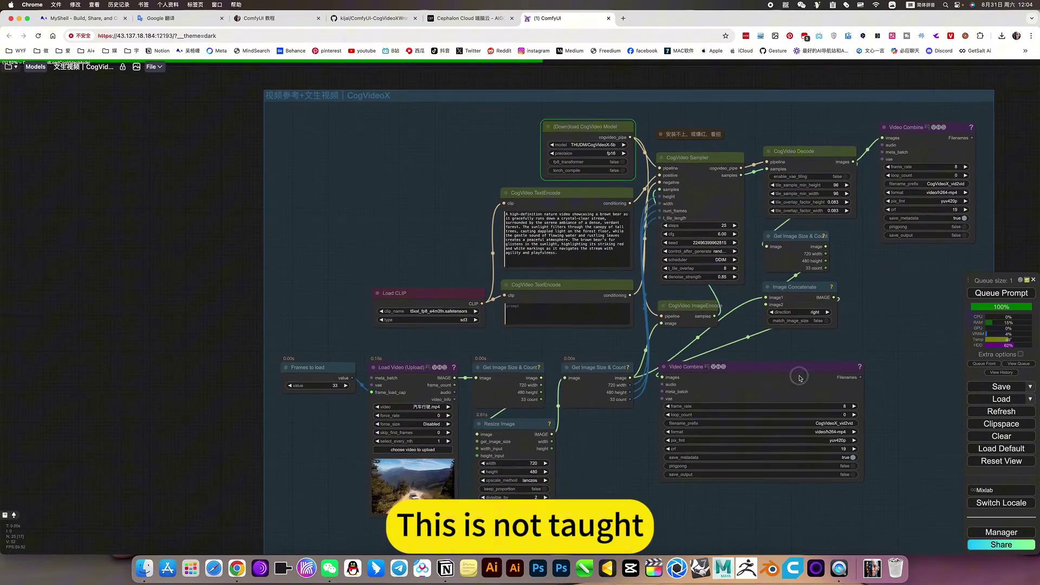
scroll(758, 403, up, 1)
scroll(758, 403, down, 2)
scroll(738, 331, up, 1)
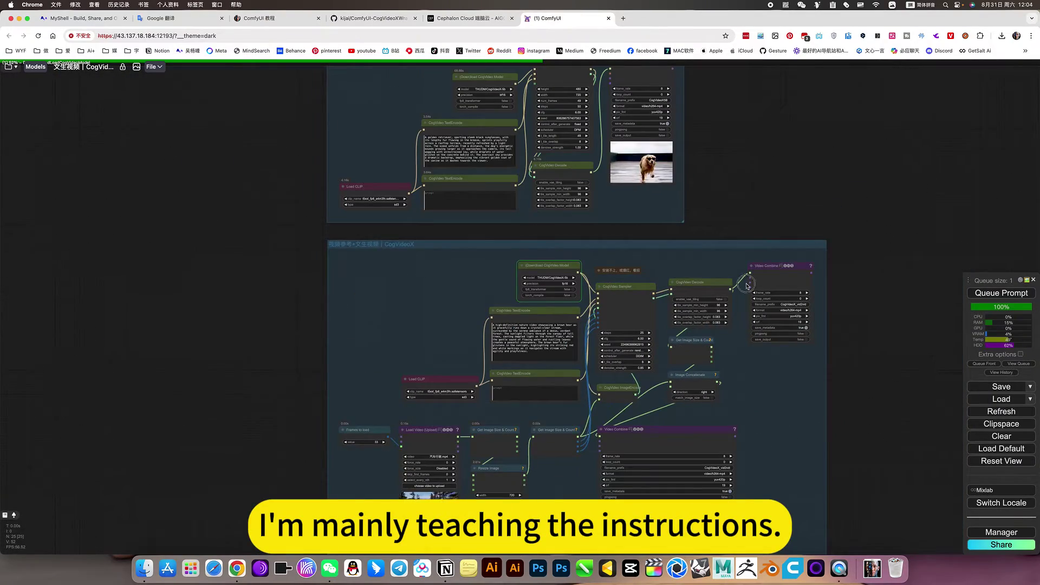
drag(747, 284, 799, 463)
scroll(579, 347, up, 1)
scroll(578, 347, up, 6)
scroll(579, 347, up, 3)
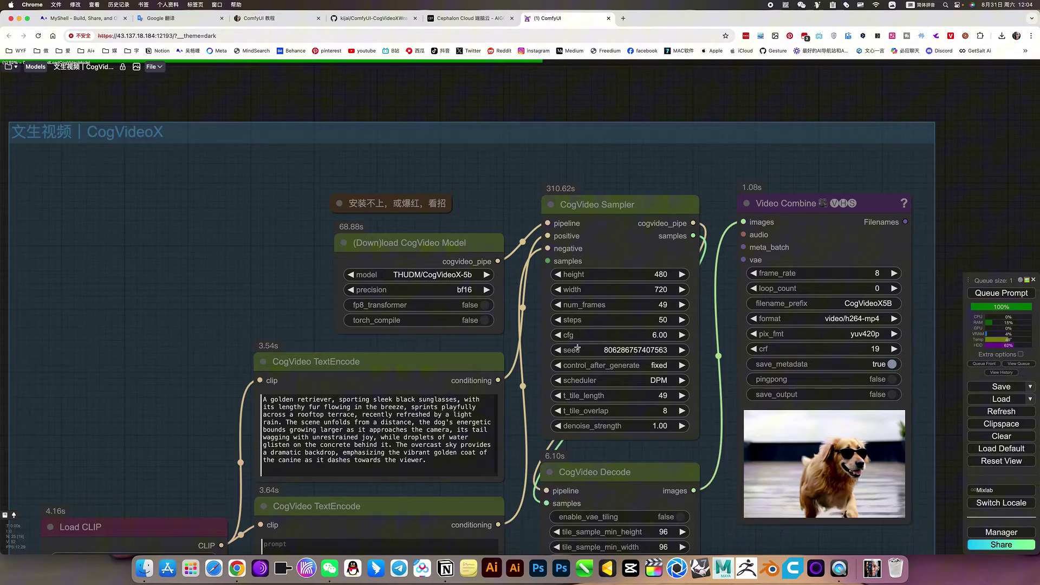
scroll(578, 348, up, 1)
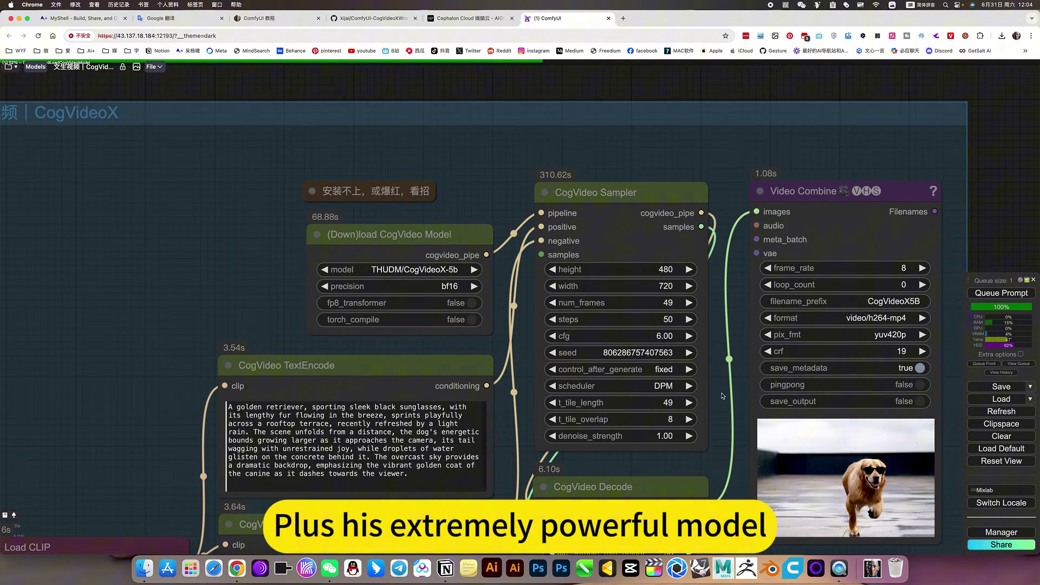
scroll(722, 396, down, 5)
scroll(721, 396, right, 5)
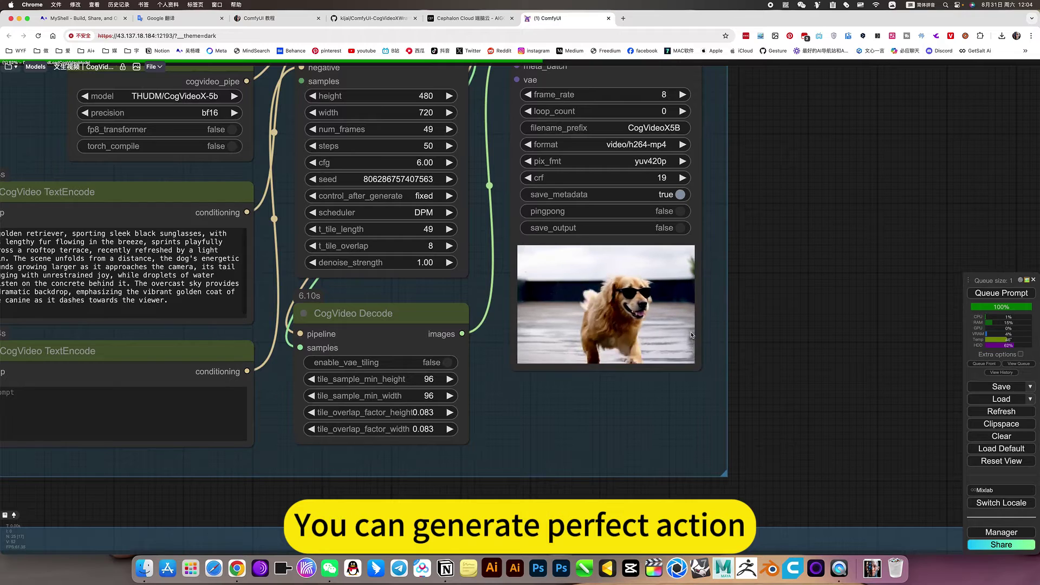
scroll(691, 334, up, 2)
scroll(674, 373, up, 2)
scroll(659, 413, up, 1)
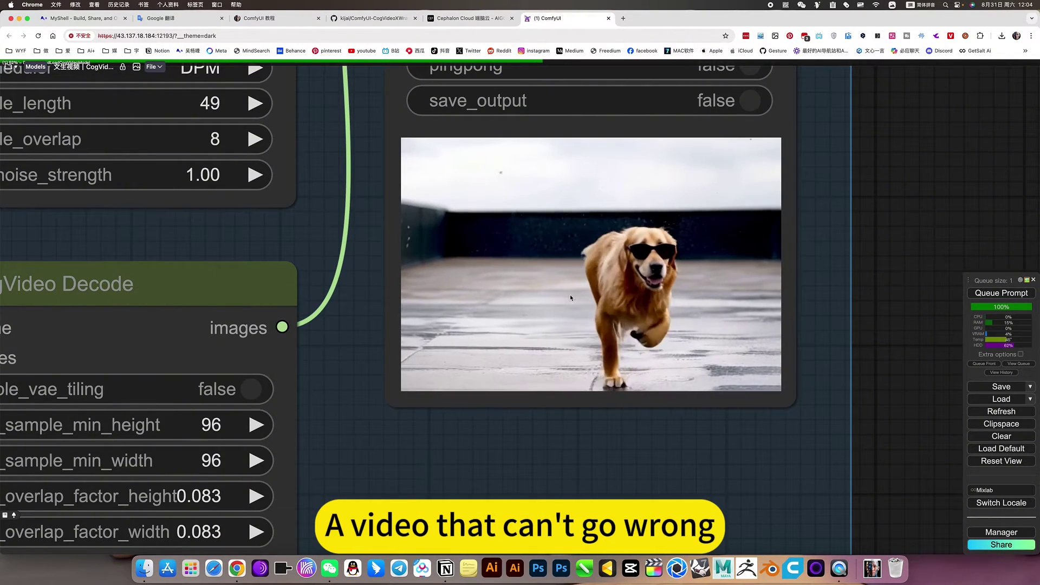
scroll(597, 279, down, 3)
scroll(597, 279, down, 3)
scroll(597, 279, down, 4)
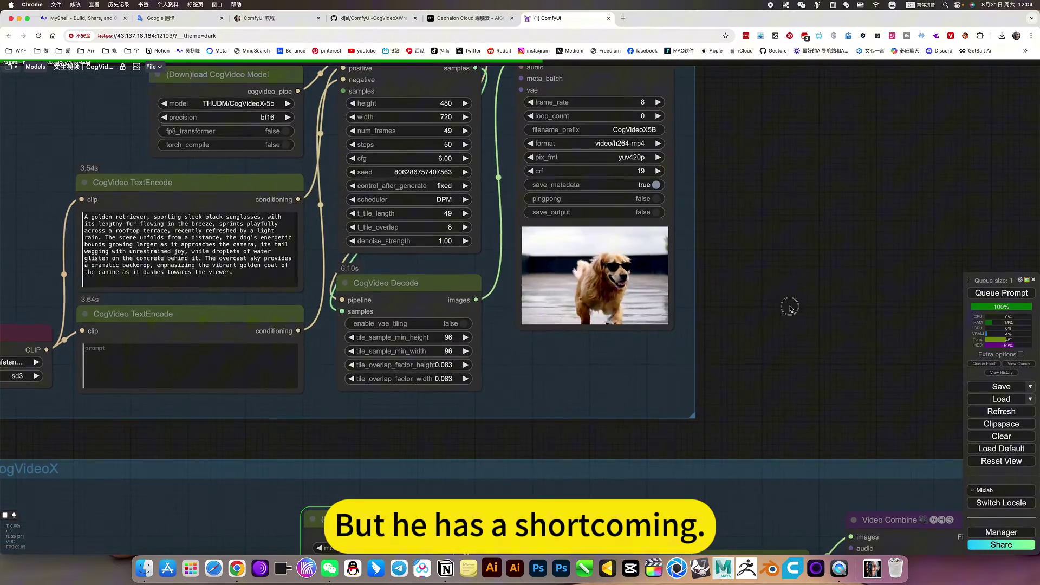
scroll(790, 308, up, 3)
scroll(755, 330, up, 1)
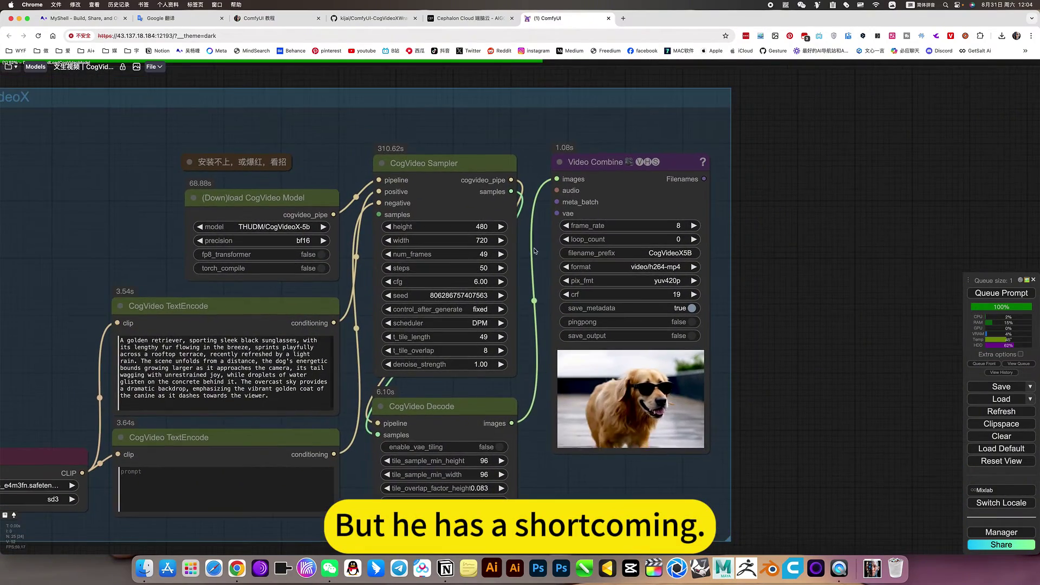
scroll(533, 250, up, 4)
scroll(534, 250, up, 1)
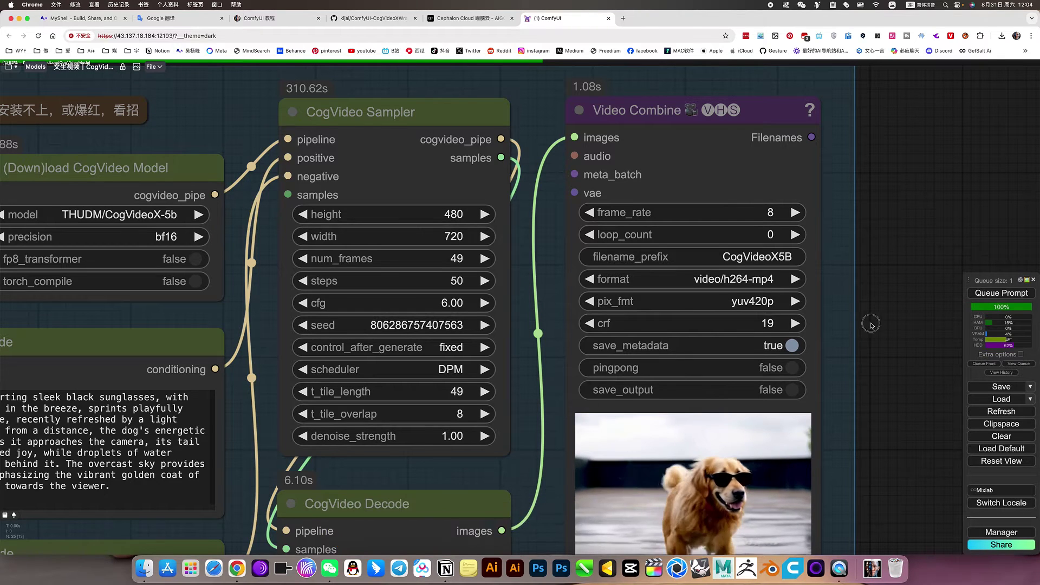
scroll(870, 324, right, 2)
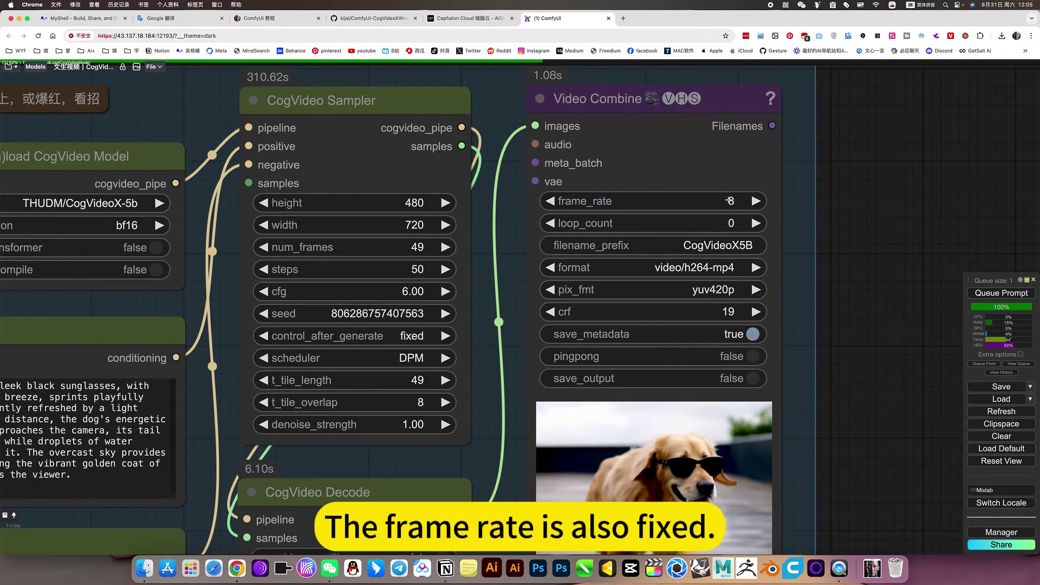
scroll(884, 289, down, 2)
scroll(884, 290, down, 2)
scroll(883, 290, down, 2)
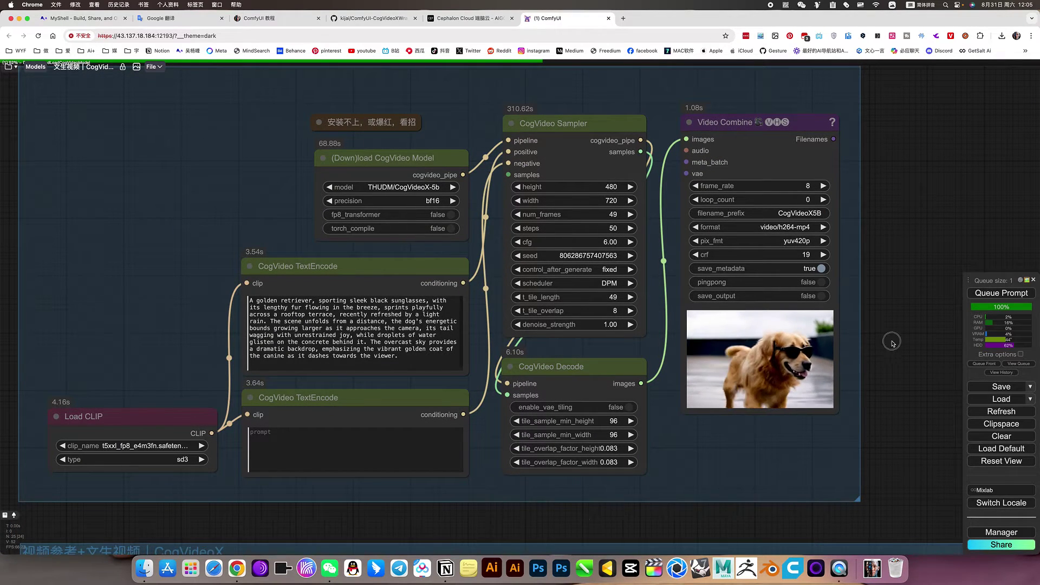
scroll(780, 365, right, 2)
scroll(718, 443, down, 2)
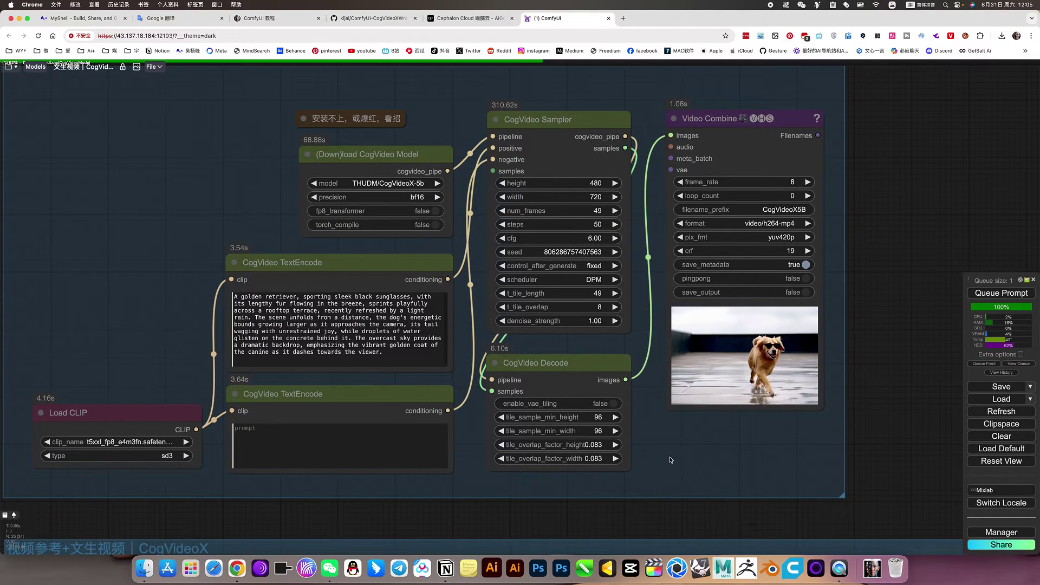
scroll(571, 443, up, 6)
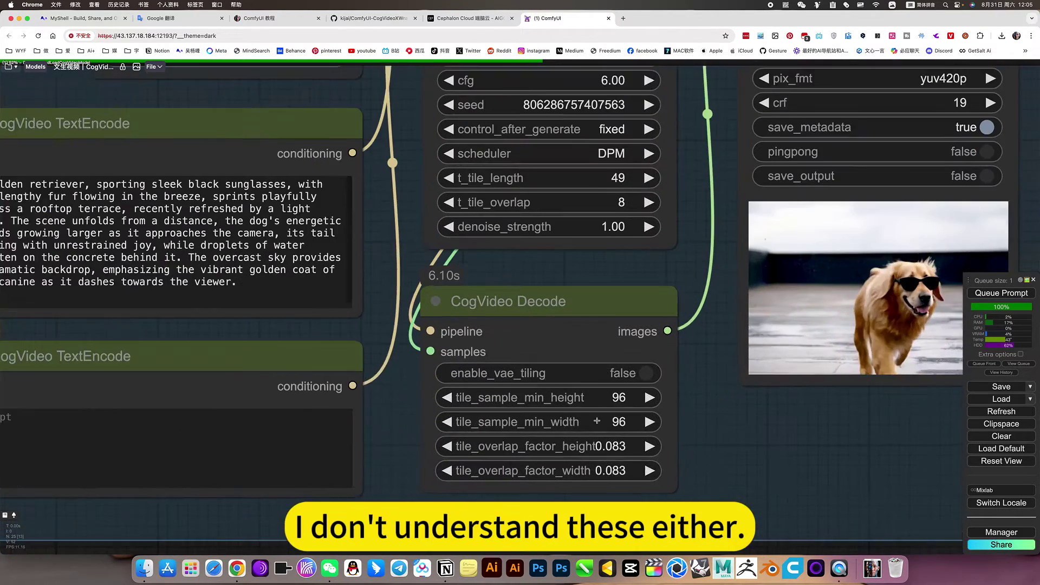
scroll(572, 442, up, 2)
click(663, 419)
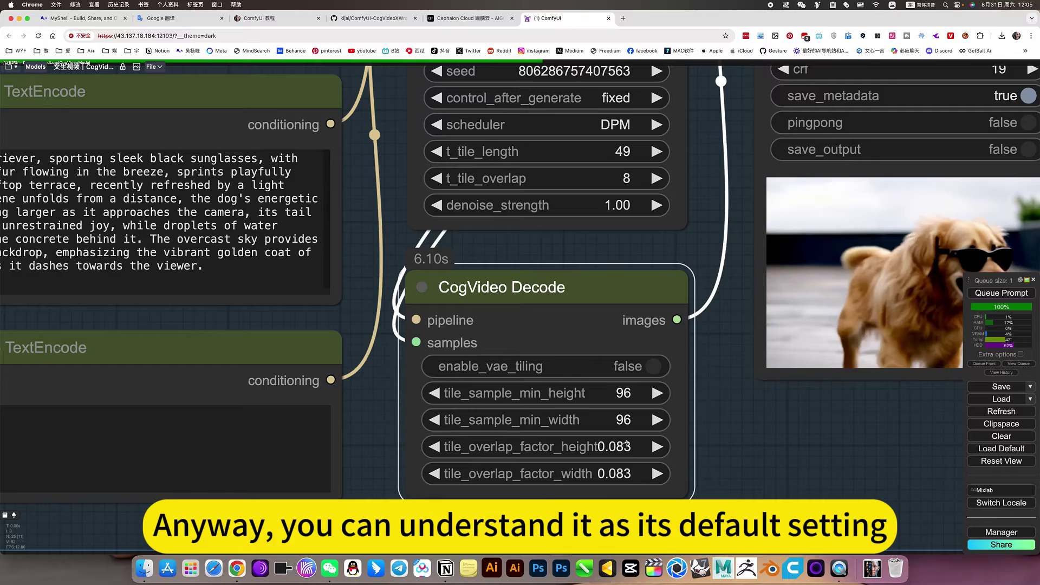
scroll(629, 446, down, 3)
scroll(632, 443, down, 2)
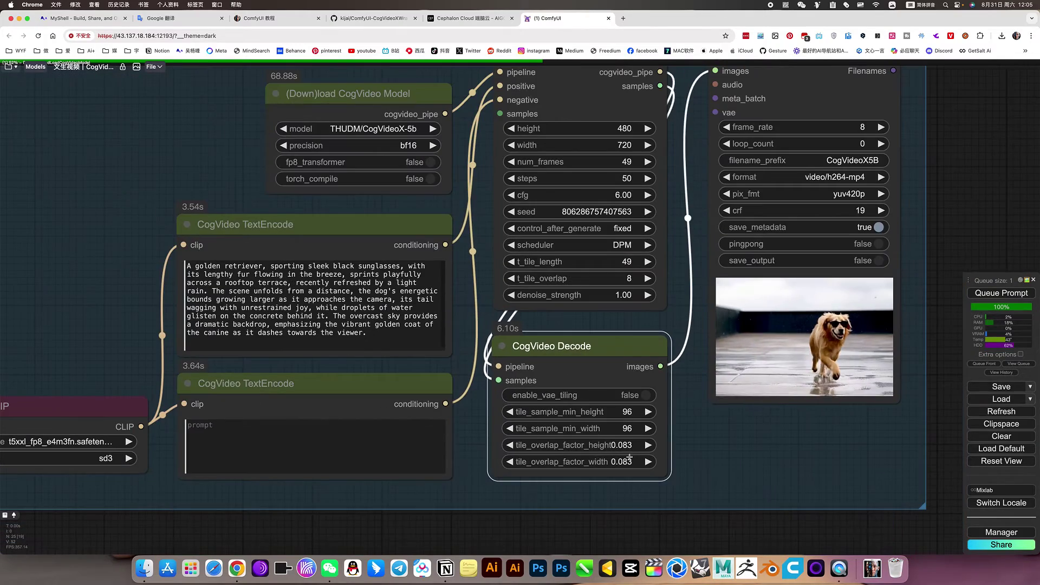
scroll(618, 438, up, 4)
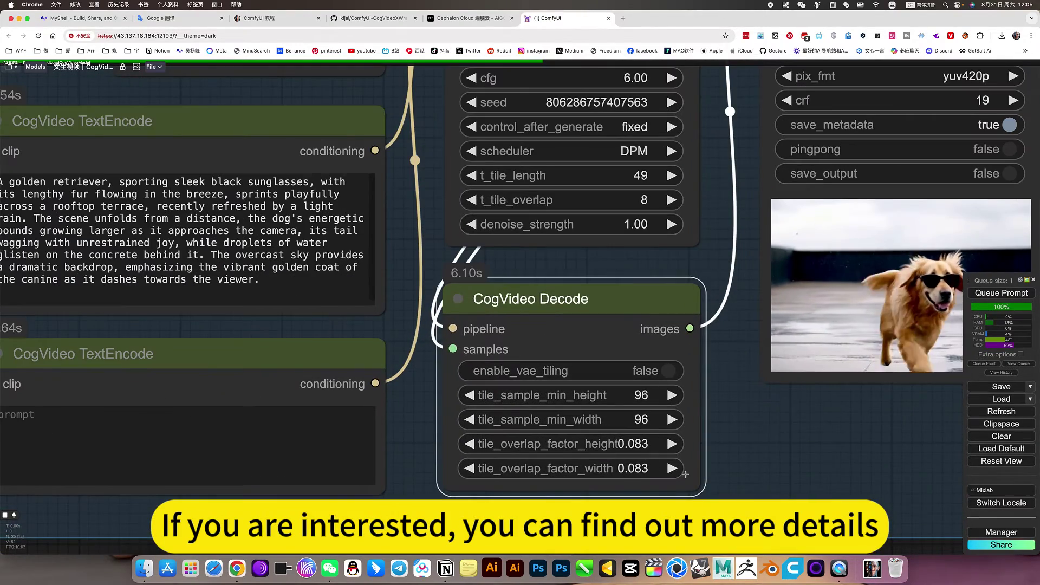
scroll(605, 435, down, 2)
scroll(606, 435, down, 3)
scroll(703, 451, down, 1)
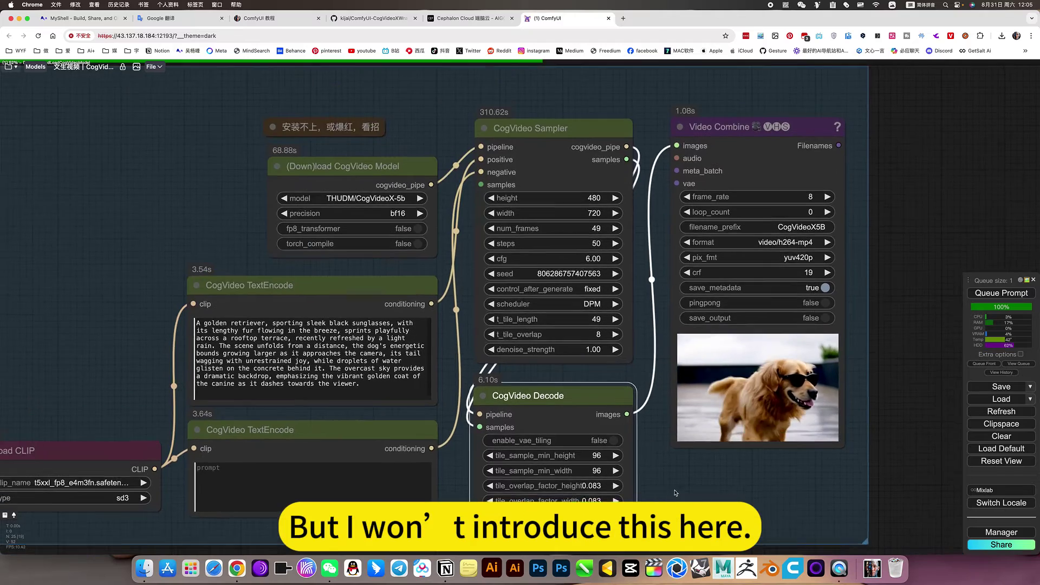
scroll(683, 463, down, 3)
scroll(670, 472, up, 2)
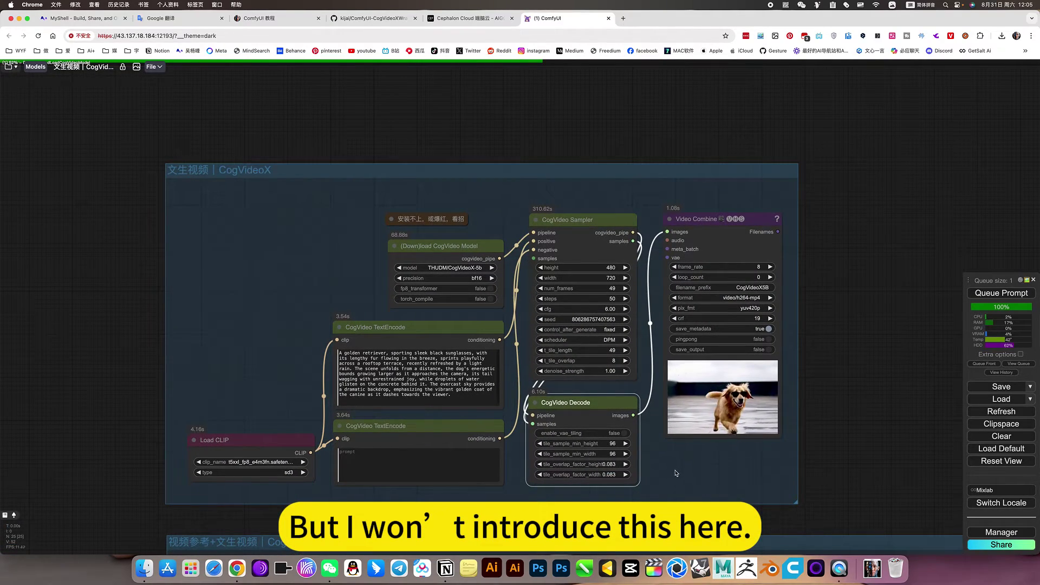
scroll(675, 472, down, 3)
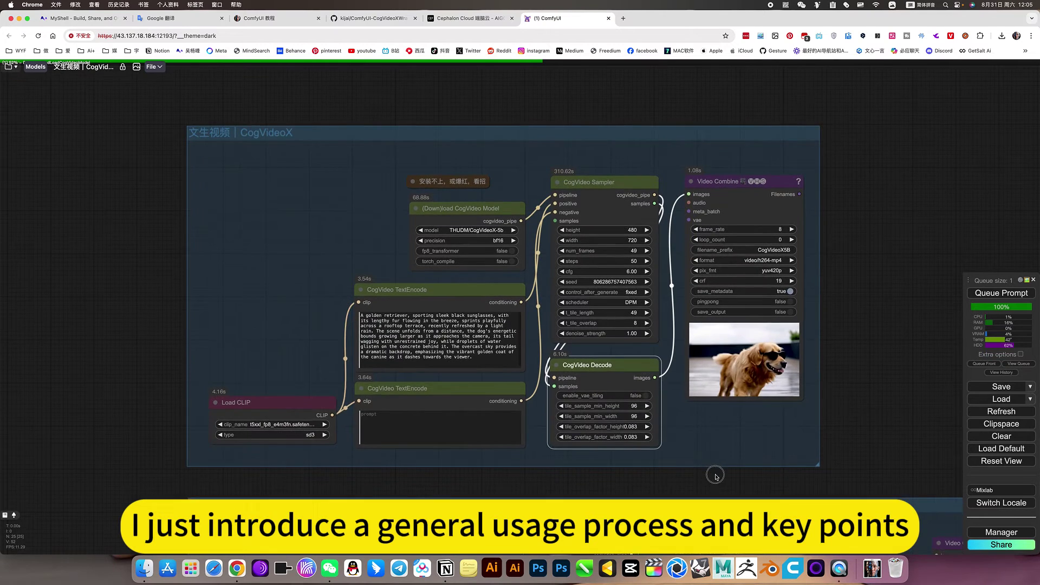
scroll(715, 476, left, 2)
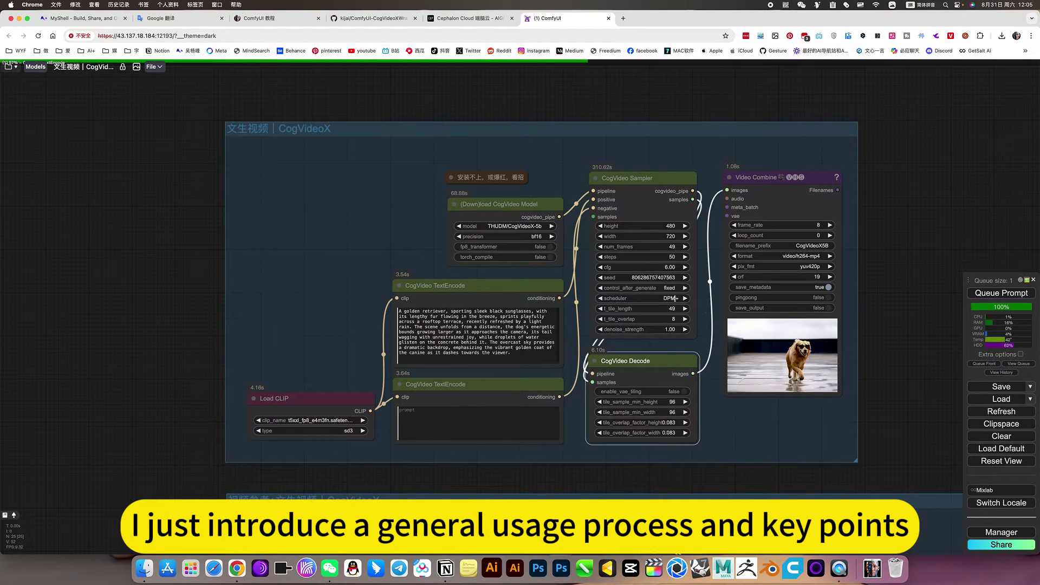
scroll(888, 445, down, 2)
scroll(858, 382, right, 2)
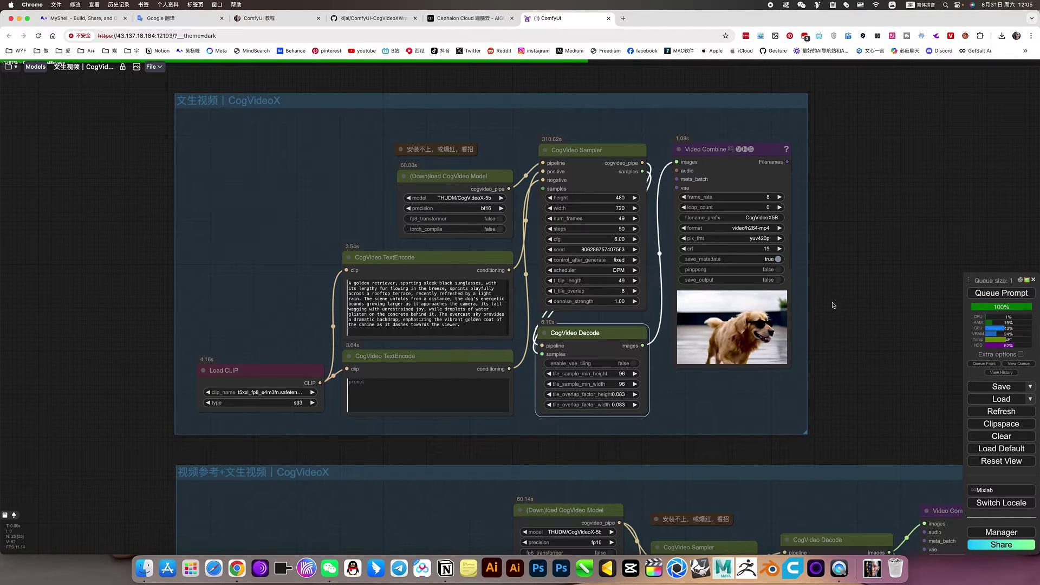
drag(864, 336, 854, 175)
scroll(829, 230, down, 3)
scroll(687, 246, right, 2)
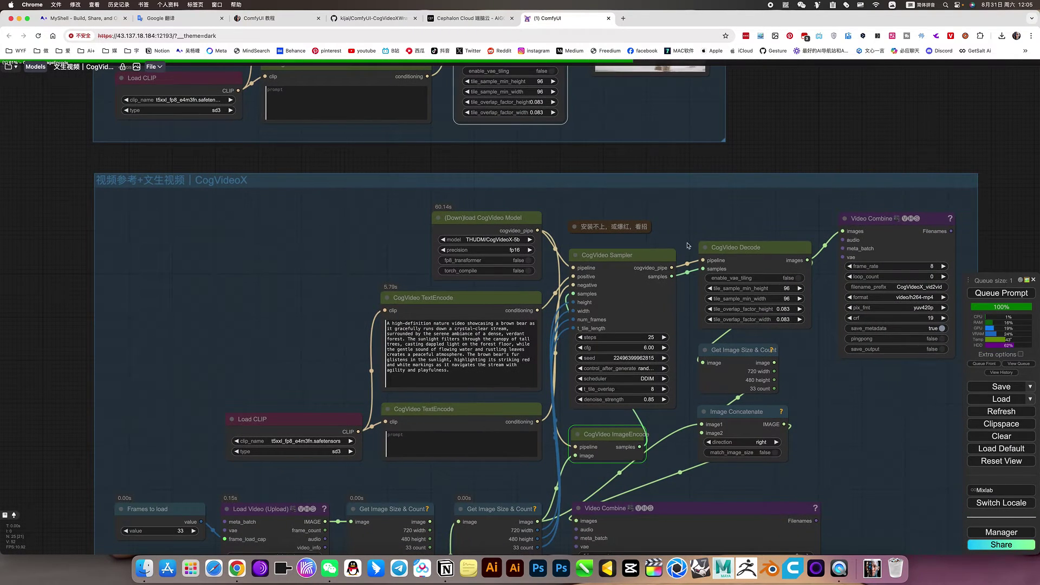
scroll(867, 468, down, 5)
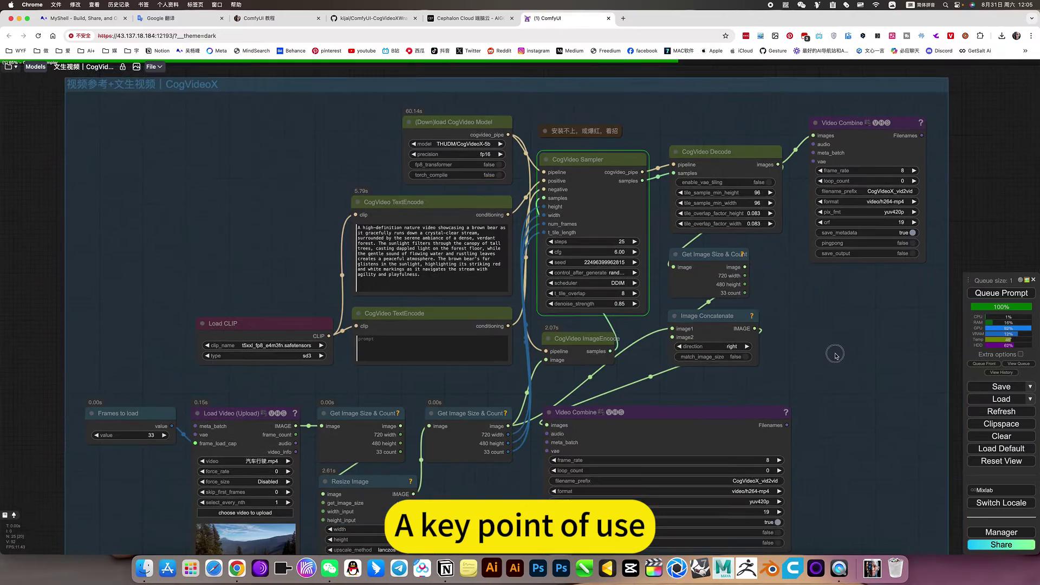
scroll(837, 341, down, 2)
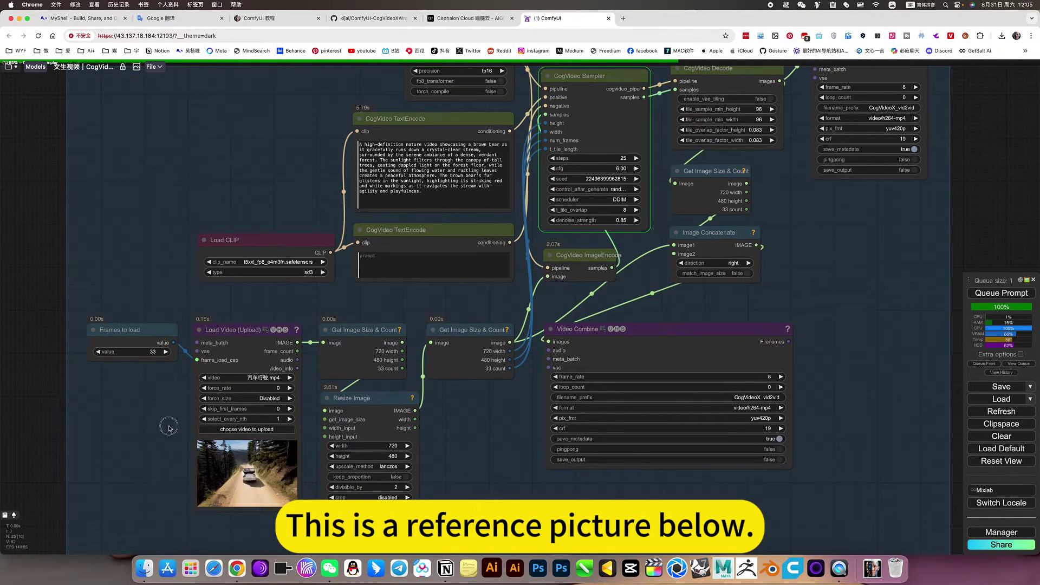
drag(169, 426, 176, 459)
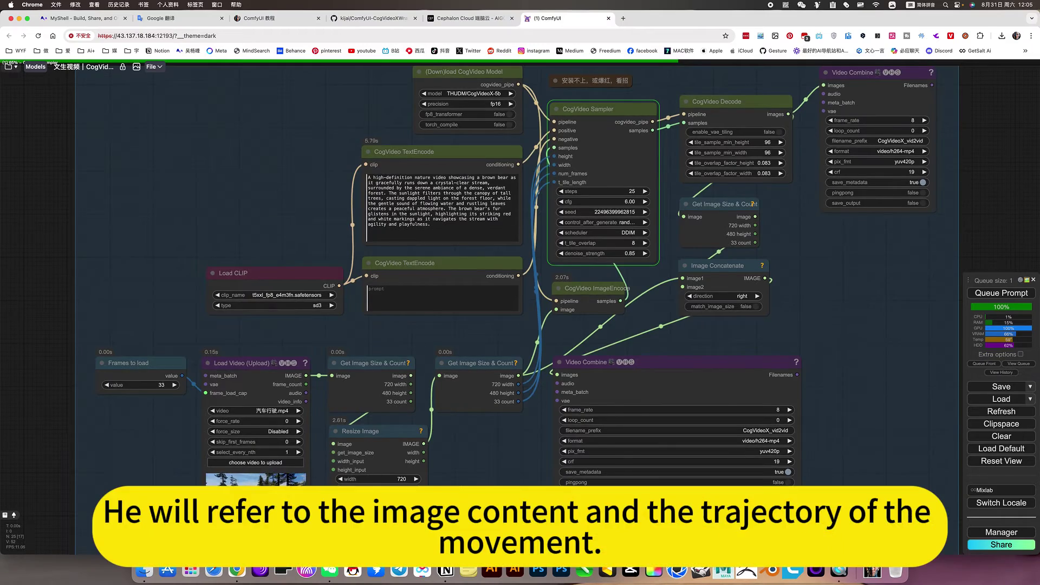
scroll(357, 479, up, 2)
scroll(367, 439, up, 2)
scroll(379, 398, up, 2)
scroll(378, 398, up, 3)
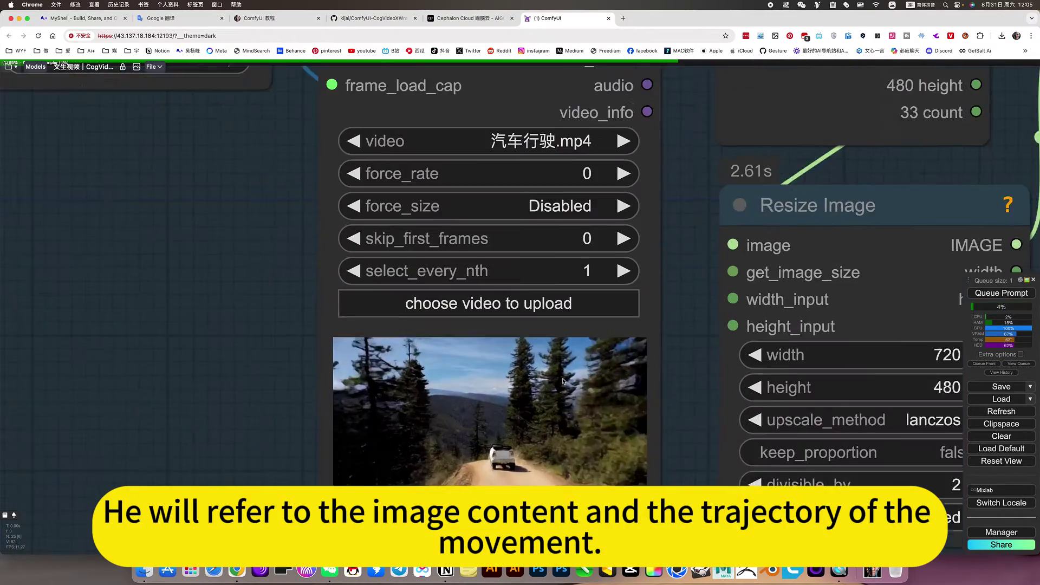
scroll(379, 398, up, 1)
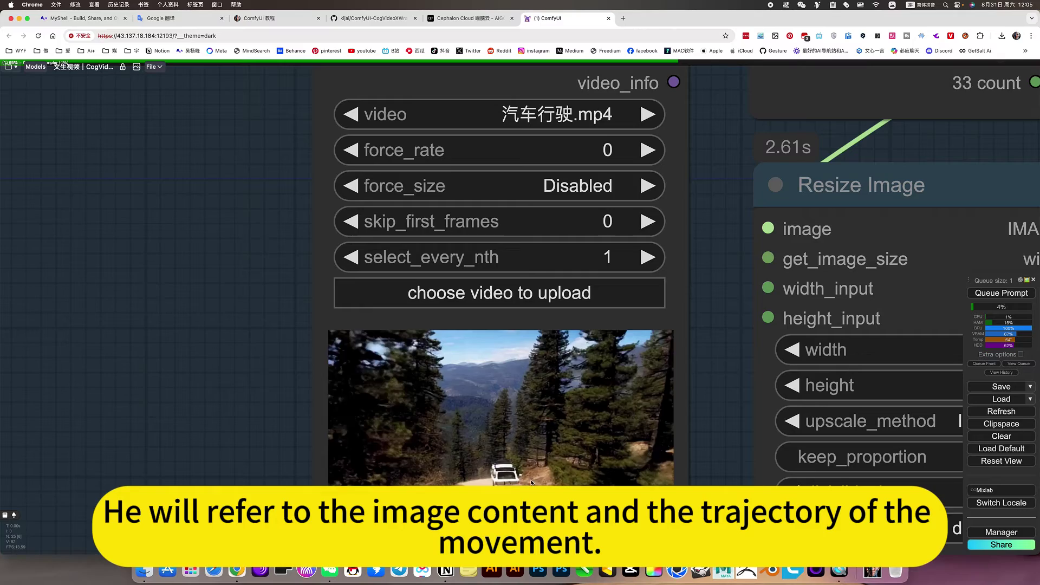
scroll(498, 426, down, 2)
scroll(582, 452, down, 5)
scroll(582, 452, down, 2)
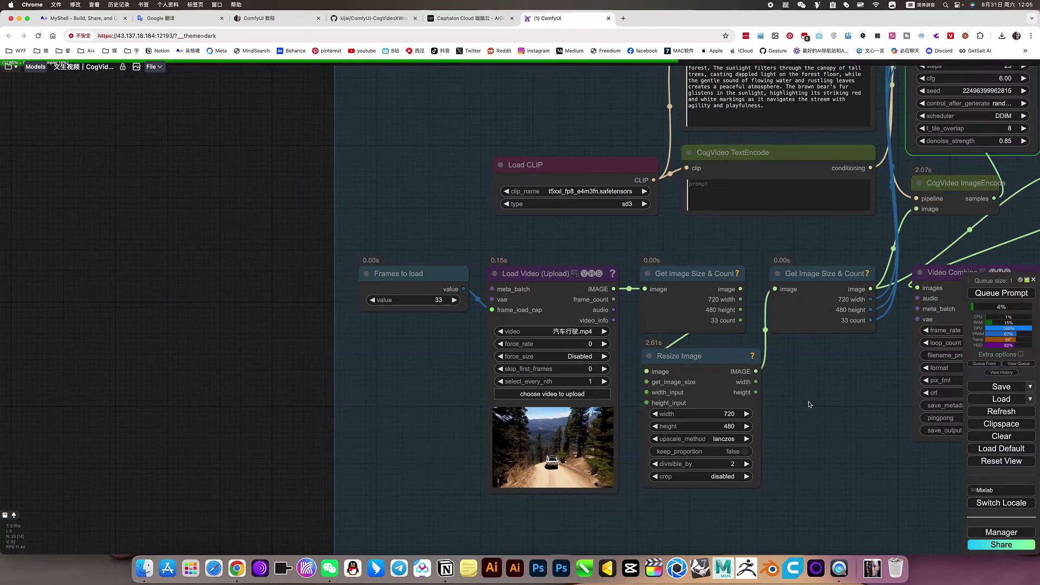
drag(582, 452, 257, 488)
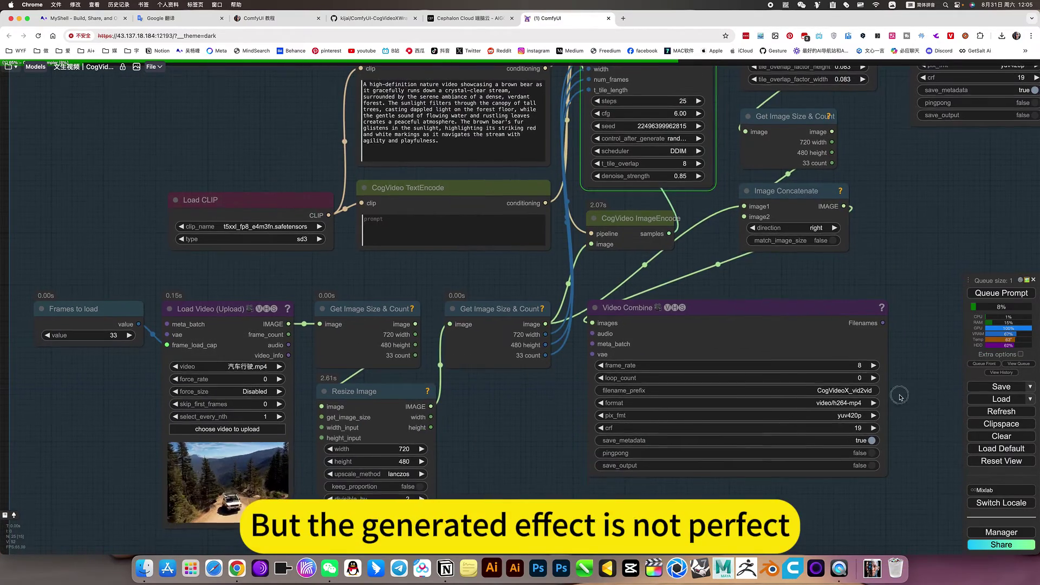
drag(917, 394, 824, 409)
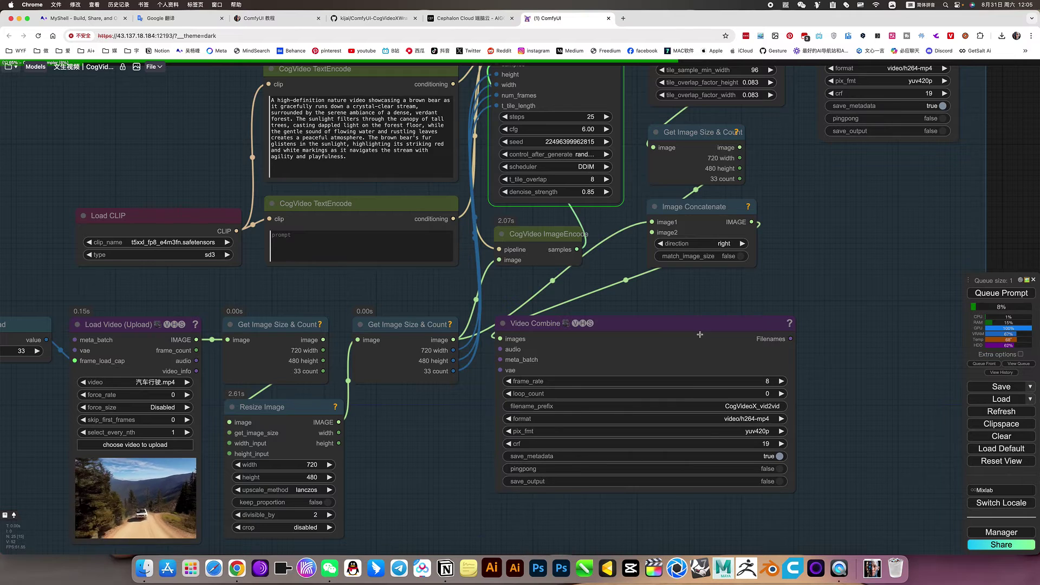
scroll(700, 334, down, 2)
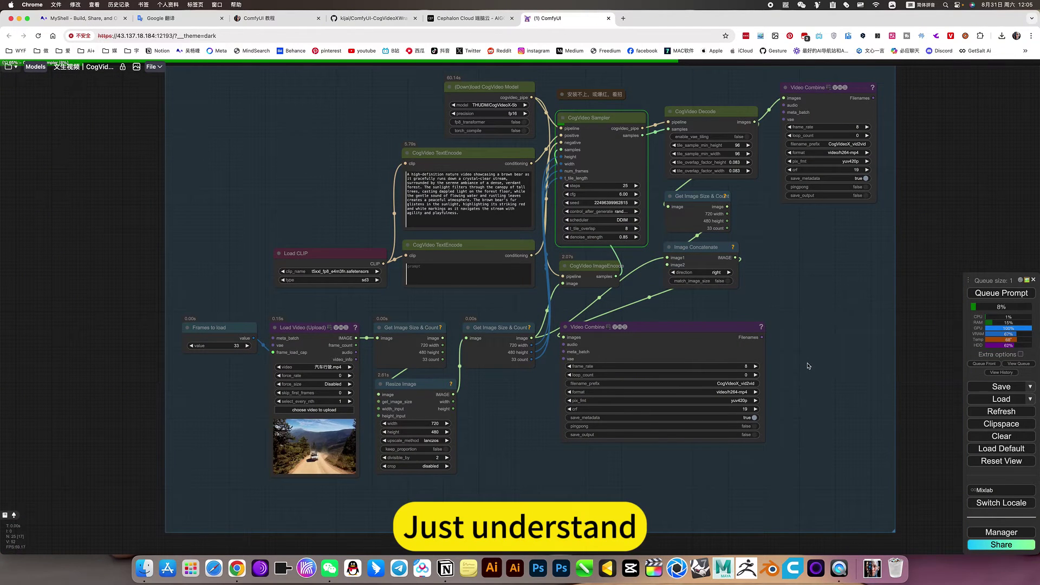
scroll(799, 367, up, 3)
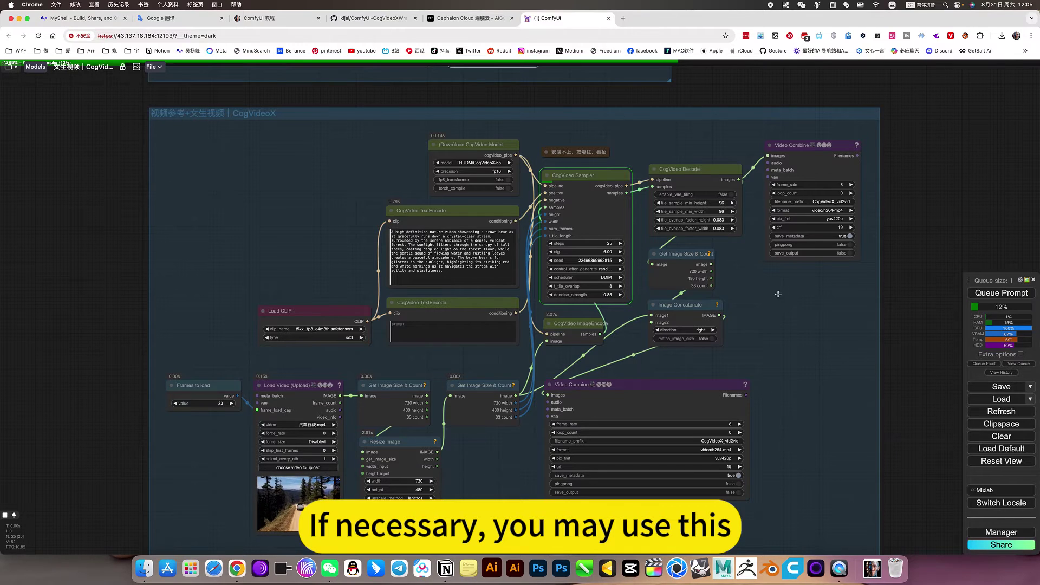
scroll(783, 338, up, 2)
scroll(641, 321, up, 4)
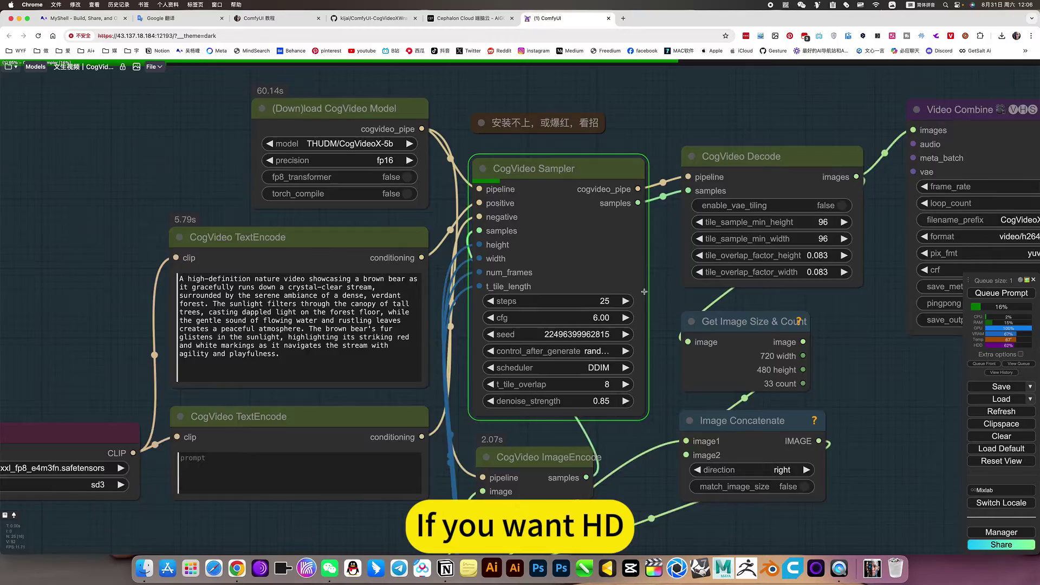
scroll(644, 291, up, 2)
scroll(644, 291, up, 2)
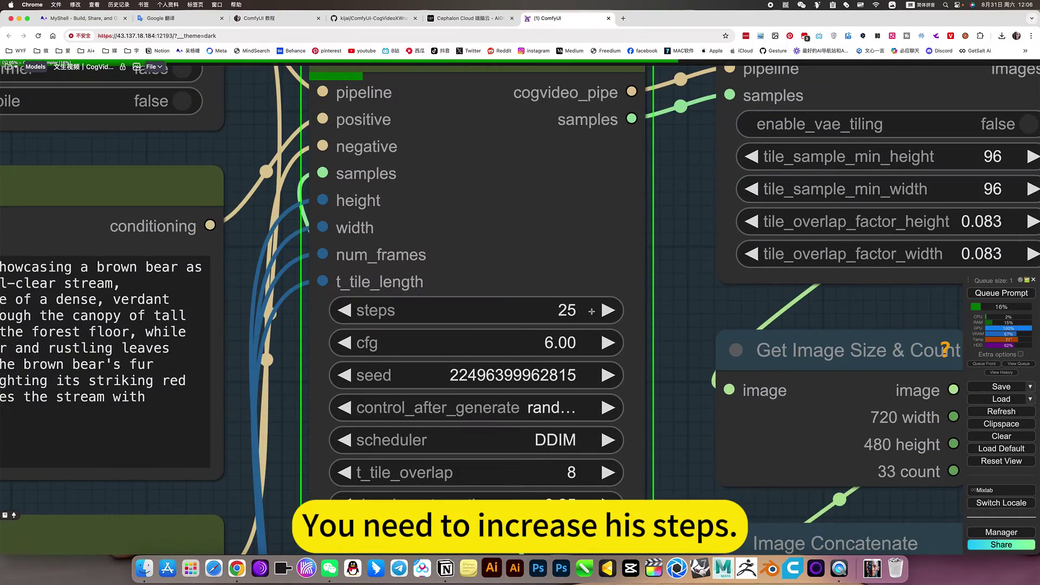
scroll(592, 311, down, 2)
scroll(650, 325, down, 2)
scroll(736, 338, down, 2)
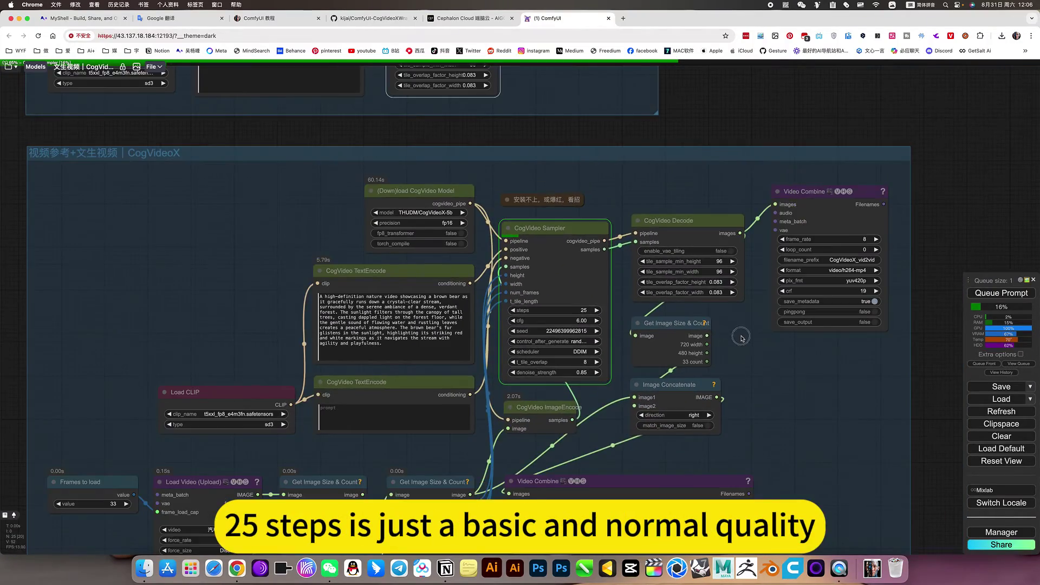
- Review the install troubleshooting note in the video-reference group, then go to the kijai/ComfyUI-CogVideoXWrapper repository
drag(740, 339, 748, 379)
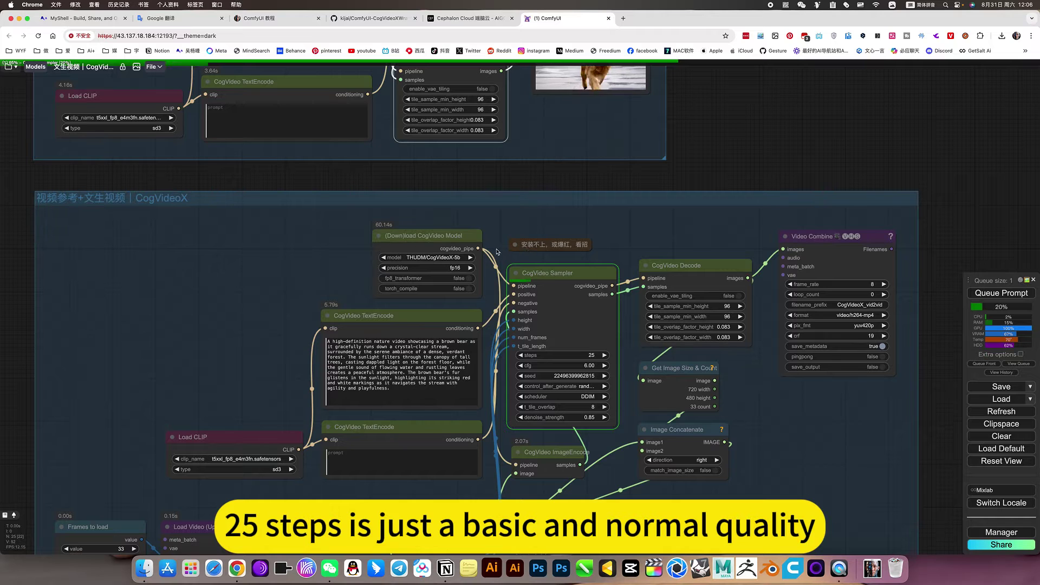
scroll(501, 252, up, 2)
scroll(512, 245, up, 2)
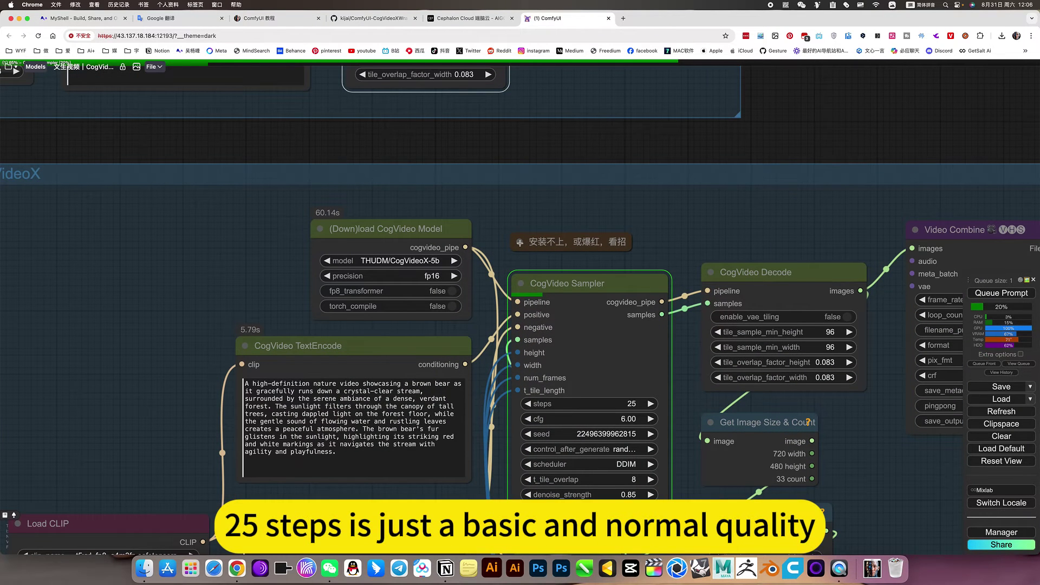
click(520, 242)
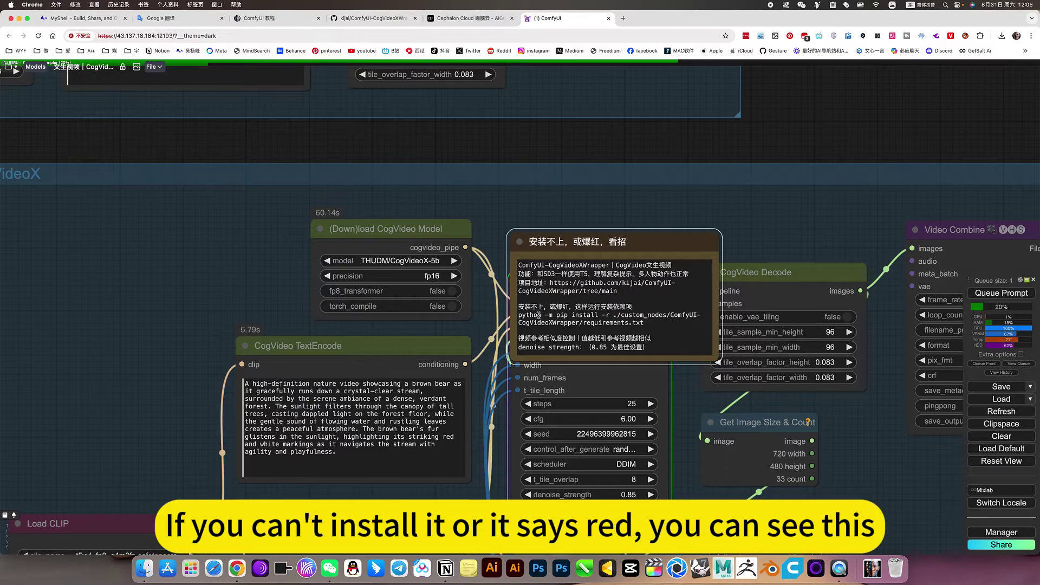
click(520, 242)
scroll(716, 238, down, 10)
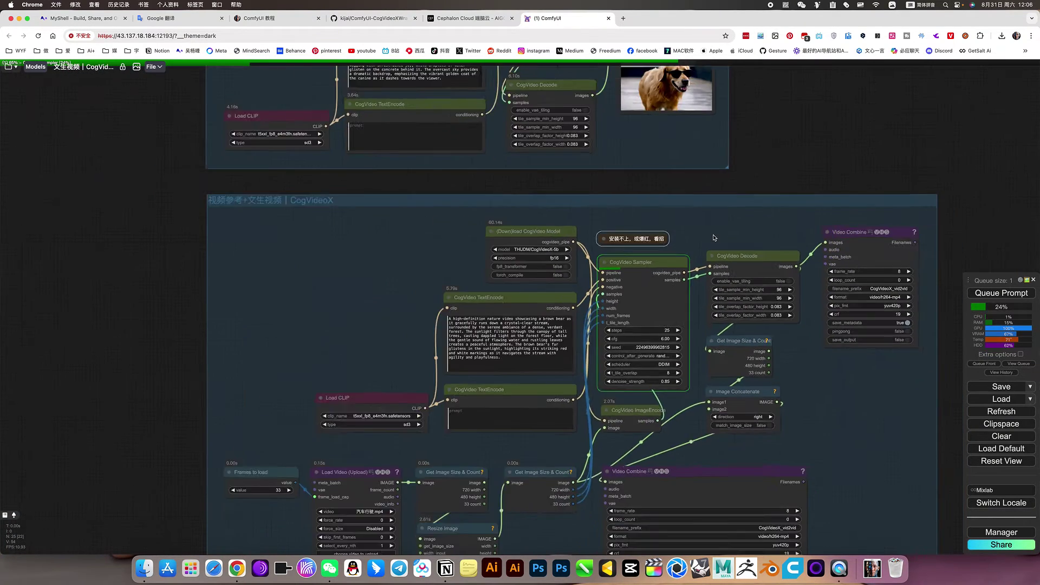
scroll(758, 262, down, 3)
scroll(819, 325, down, 2)
scroll(766, 288, down, 3)
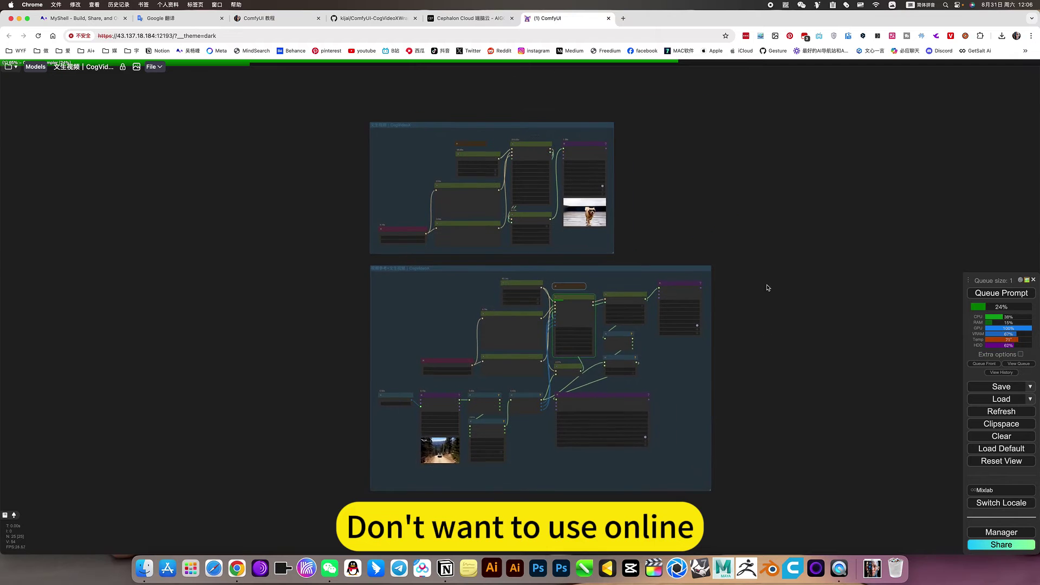
drag(756, 275, 739, 260)
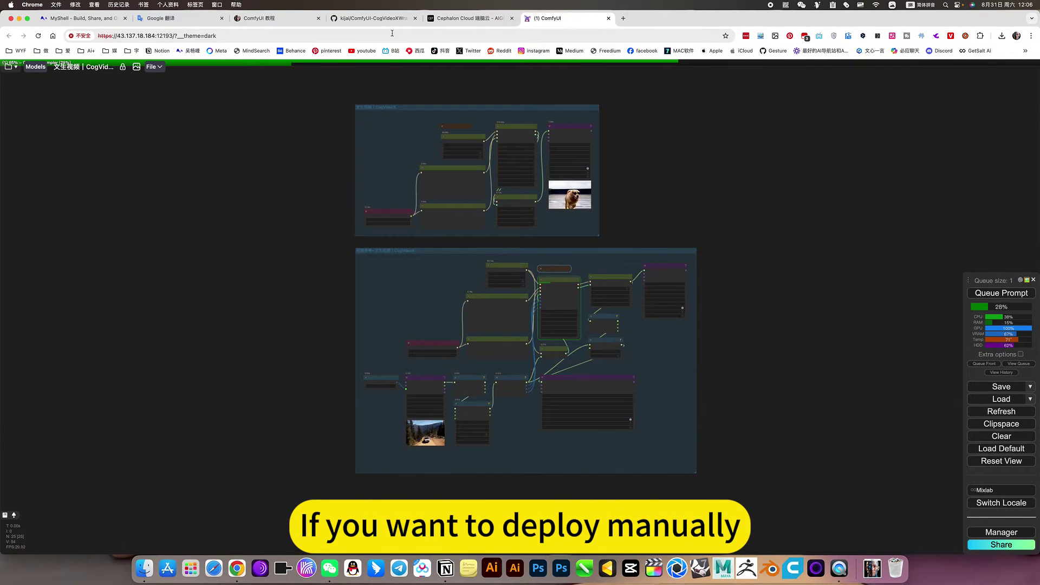
click(372, 18)
scroll(431, 206, up, 2)
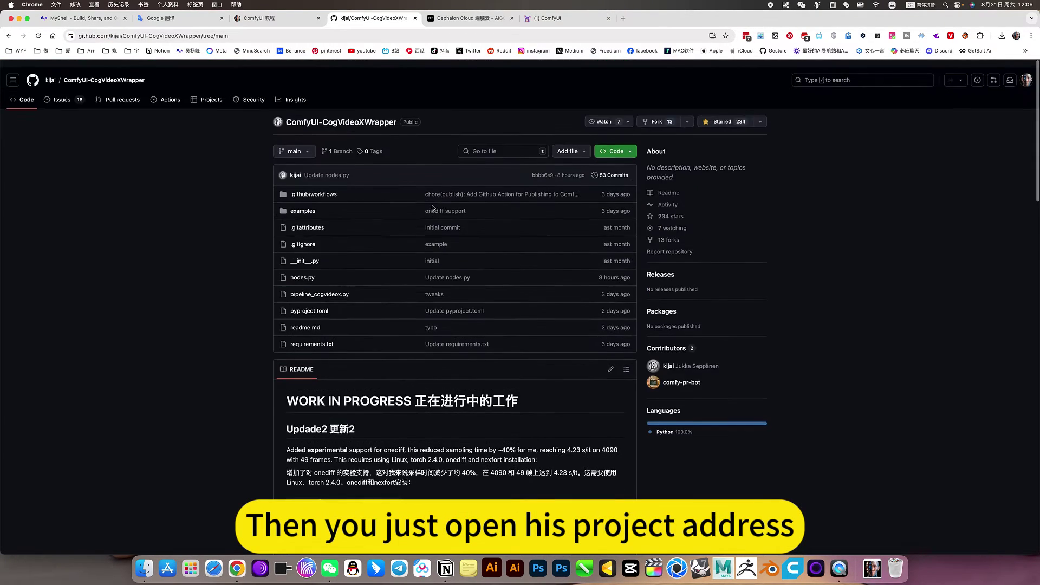
scroll(431, 207, down, 5)
scroll(431, 207, down, 3)
scroll(432, 208, down, 1)
scroll(431, 207, down, 5)
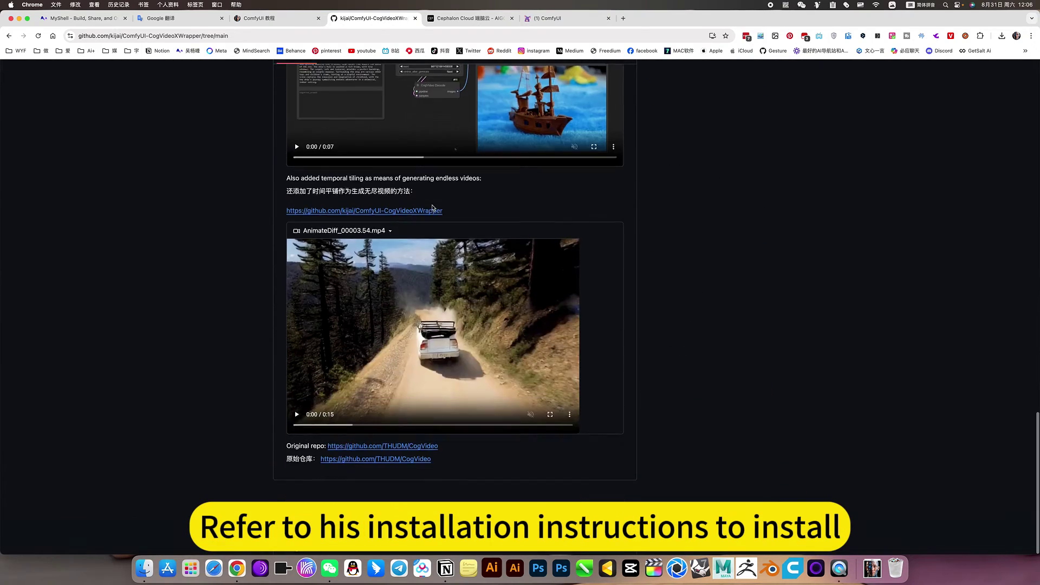
scroll(391, 154, up, 15)
scroll(347, 106, up, 1)
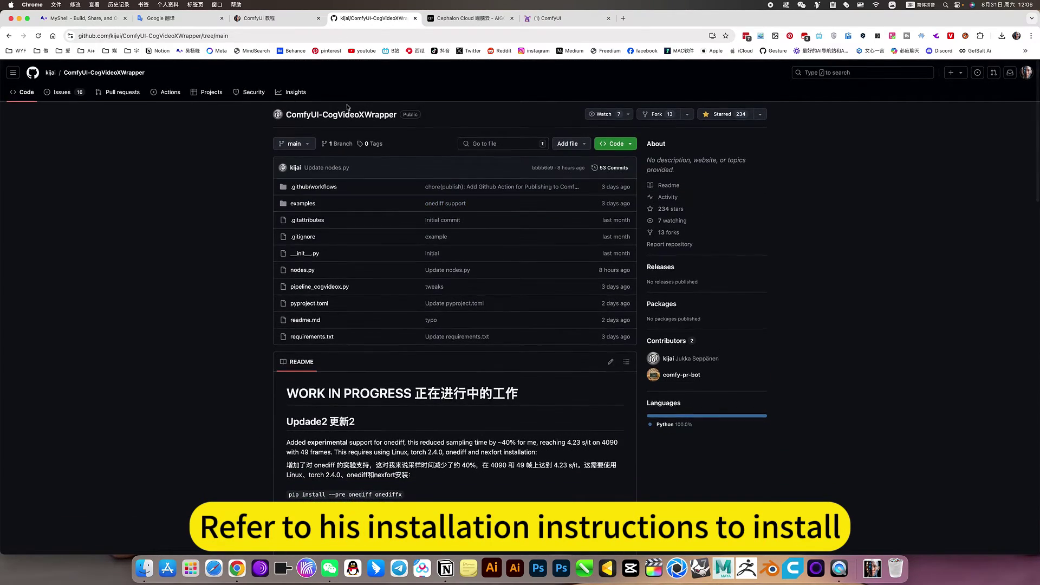
- Browse the Notion tutorial's CogVideoX 下载设置 section with install notes, example videos and workflow download
click(268, 18)
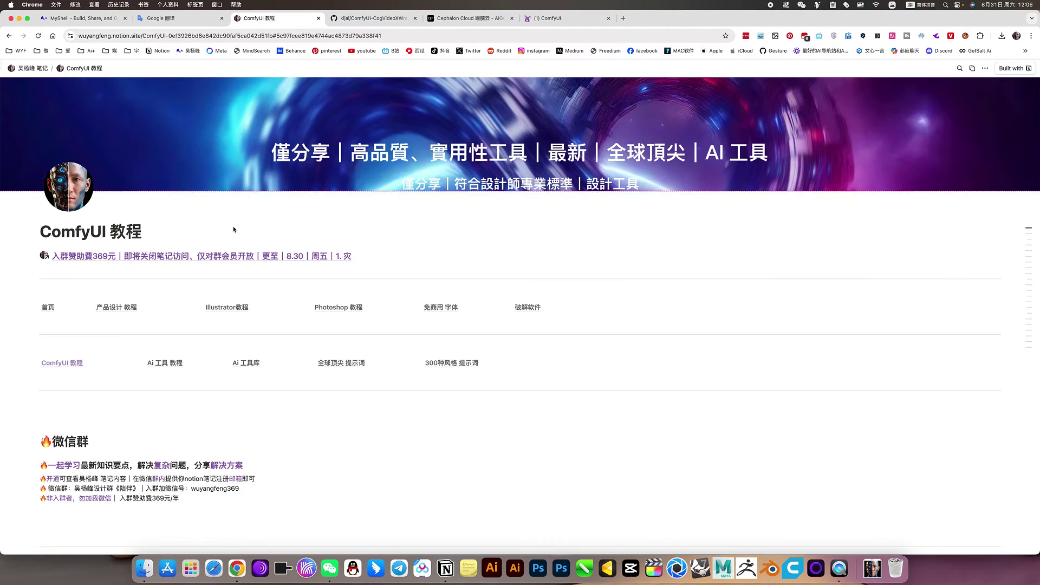
click(71, 363)
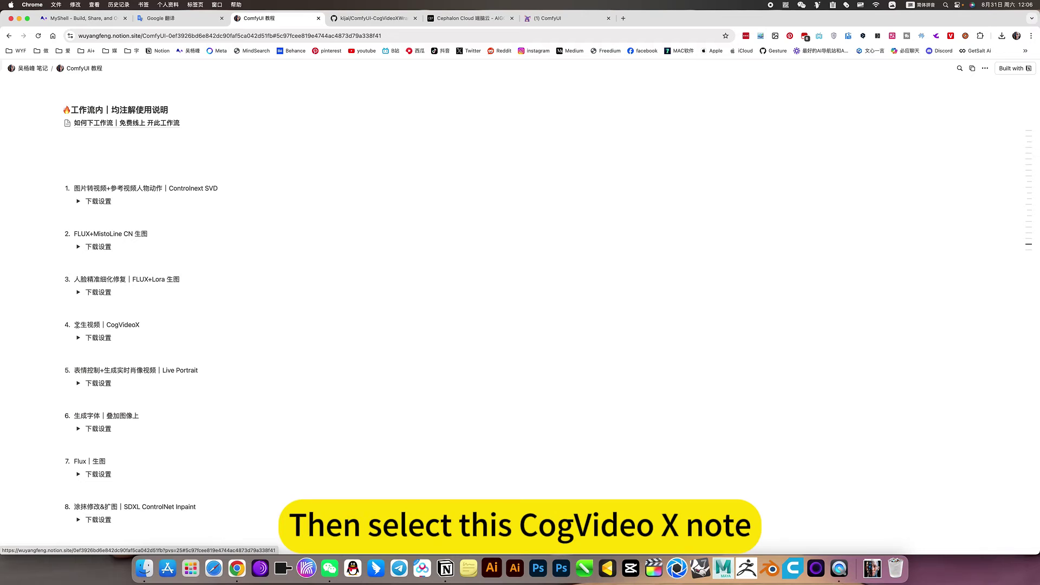
drag(121, 324, 146, 324)
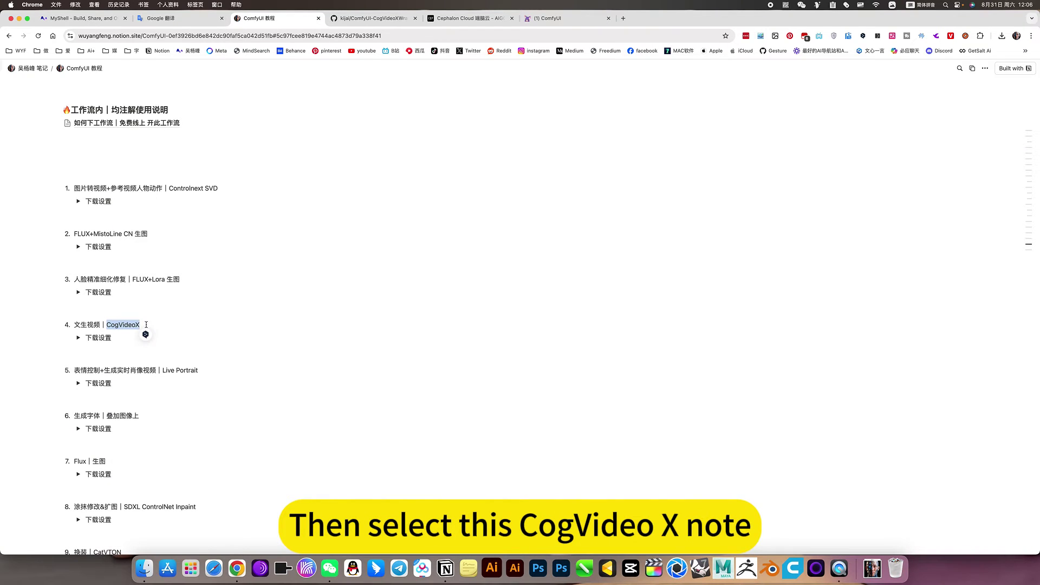
click(78, 339)
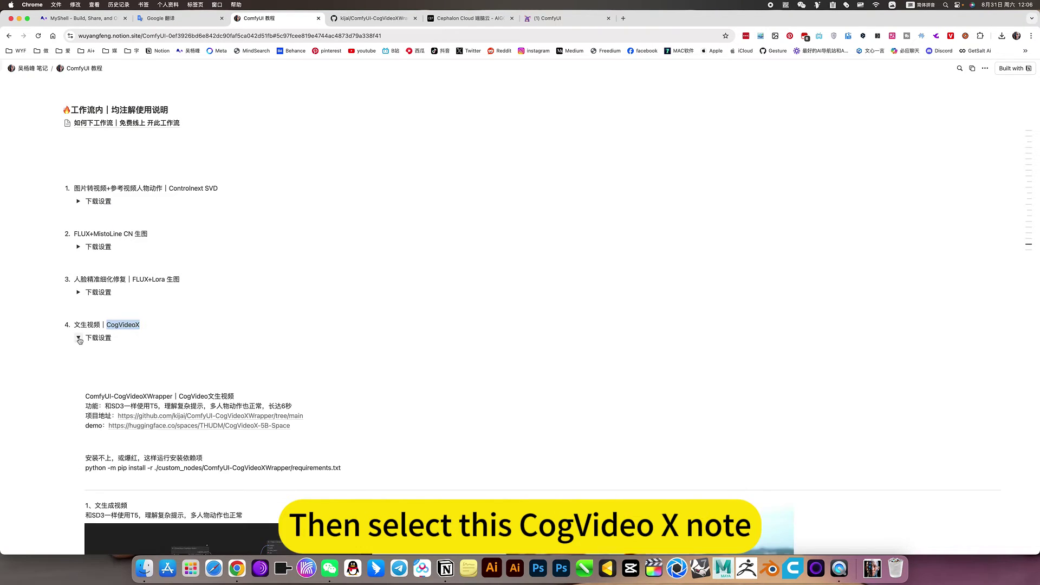
scroll(117, 365, down, 5)
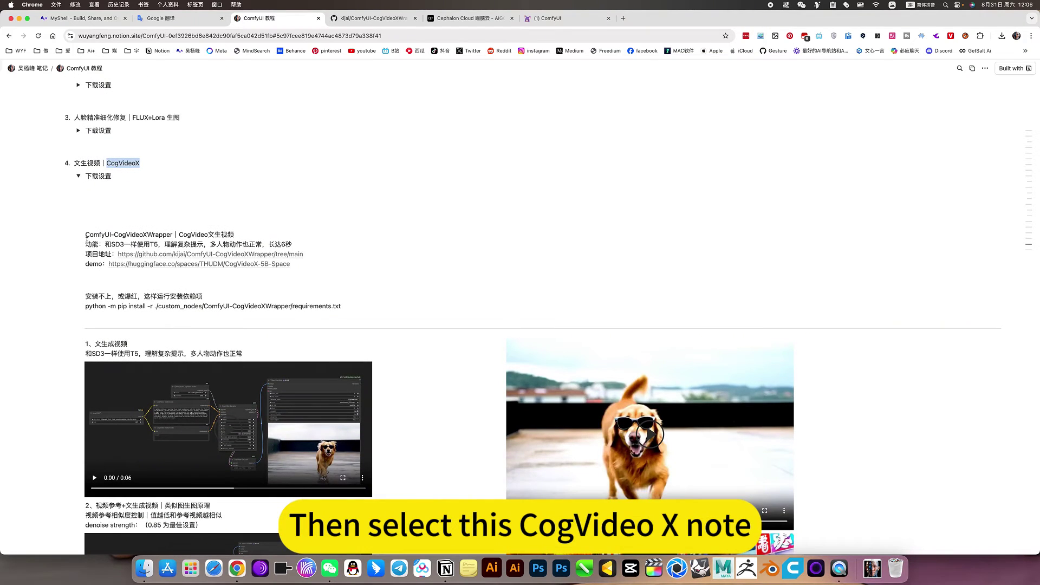
scroll(365, 172, down, 5)
scroll(394, 320, down, 8)
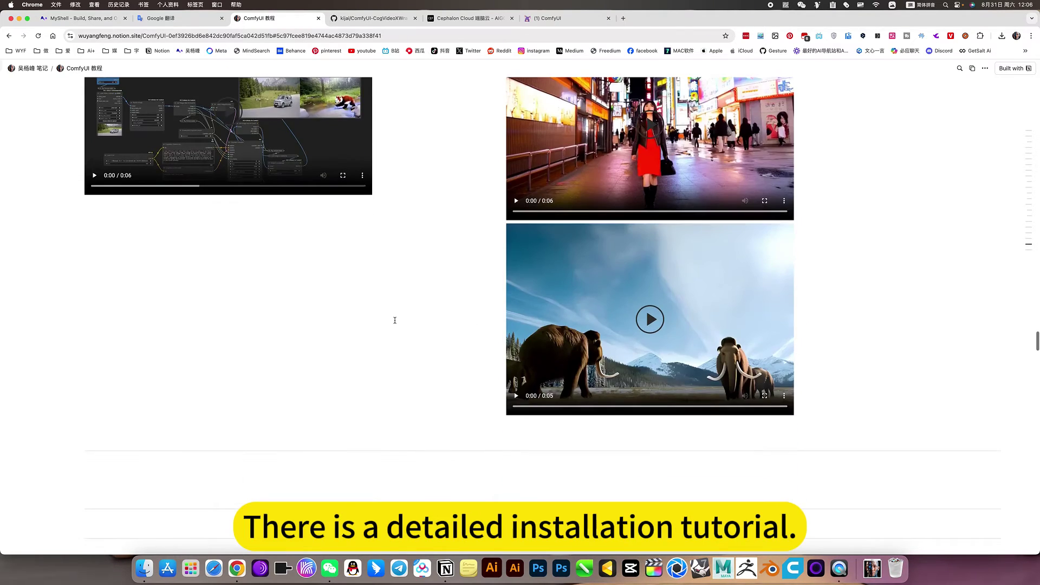
scroll(395, 320, up, 2)
scroll(394, 320, up, 5)
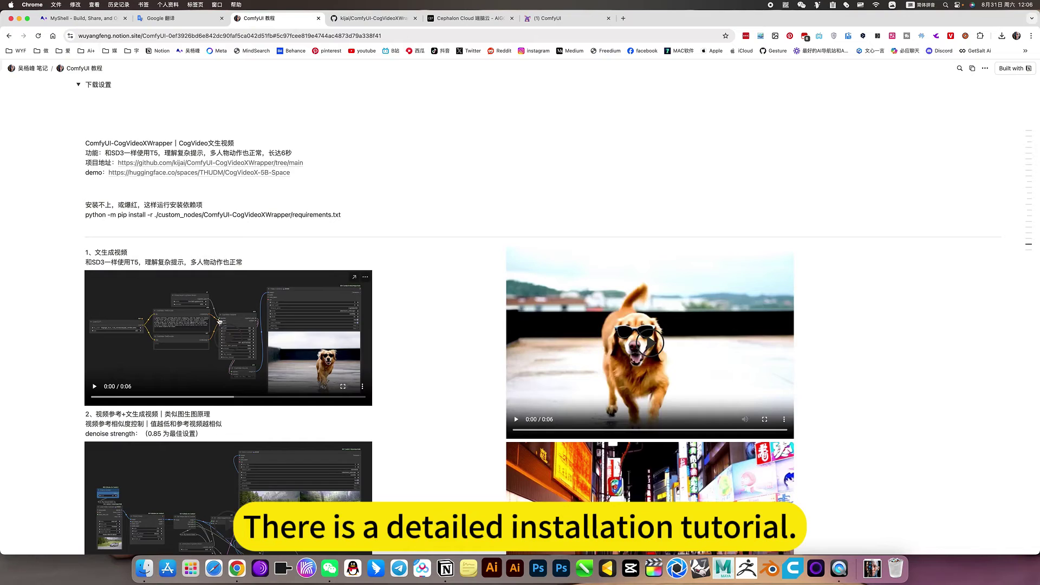
scroll(219, 322, down, 10)
scroll(220, 322, down, 5)
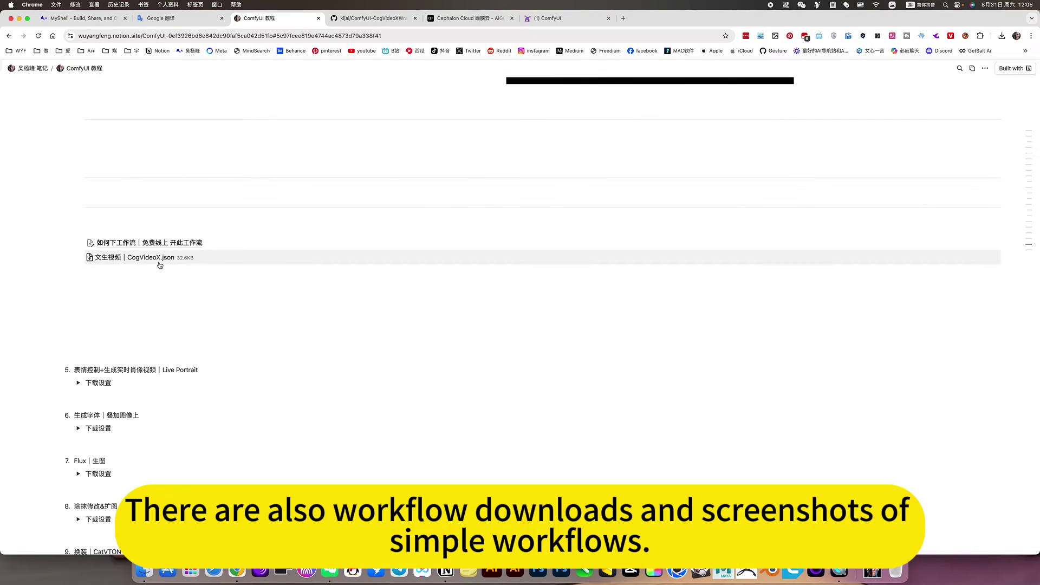
scroll(193, 249, up, 5)
scroll(192, 249, up, 5)
scroll(192, 248, up, 1)
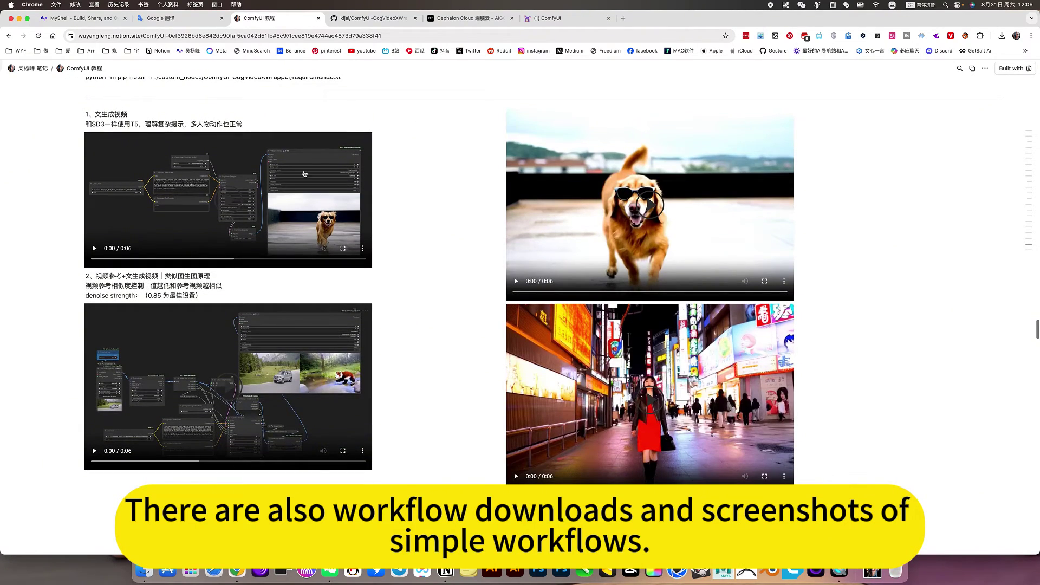
scroll(207, 259, up, 4)
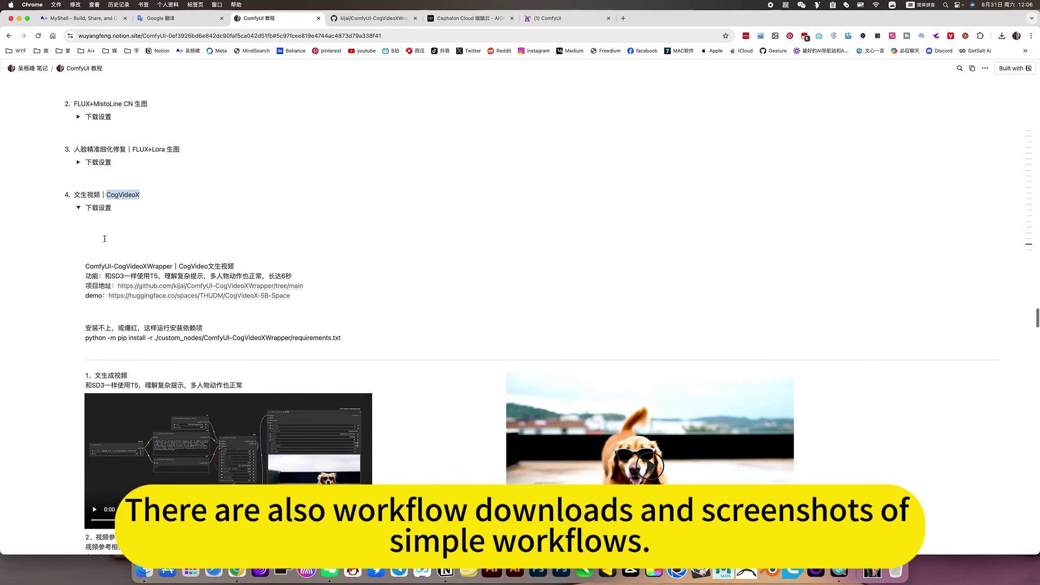
click(78, 208)
scroll(204, 209, up, 2)
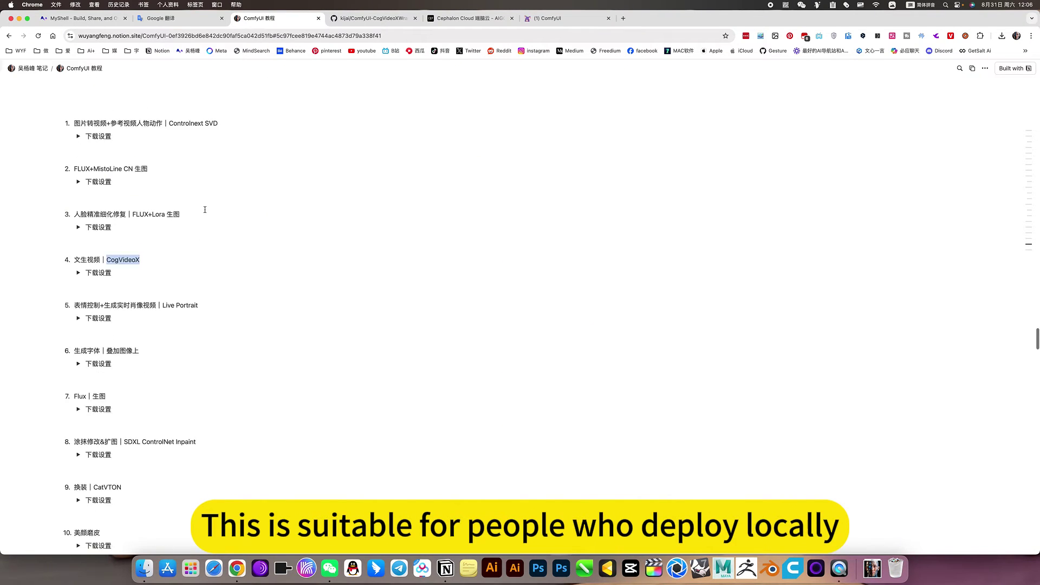
scroll(204, 209, up, 1)
click(556, 20)
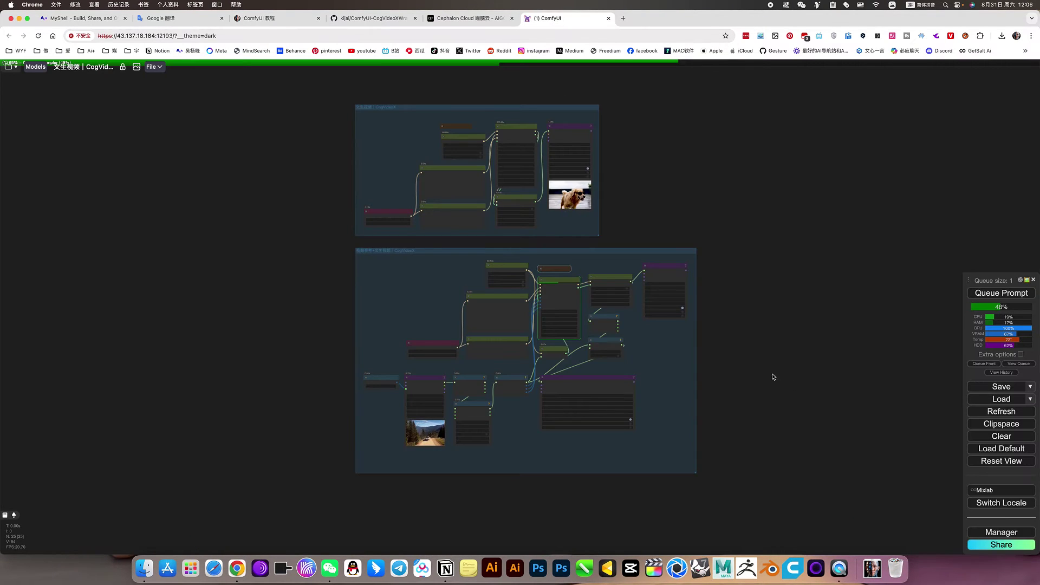
scroll(749, 370, up, 2)
scroll(732, 365, up, 1)
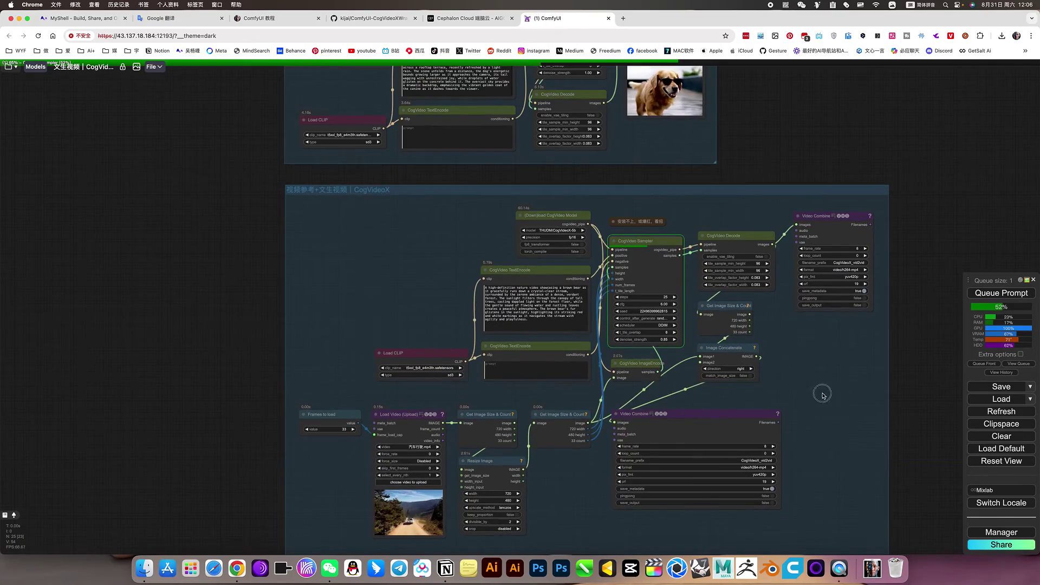
scroll(623, 246, up, 2)
scroll(623, 246, up, 1)
scroll(623, 246, up, 2)
scroll(609, 285, up, 2)
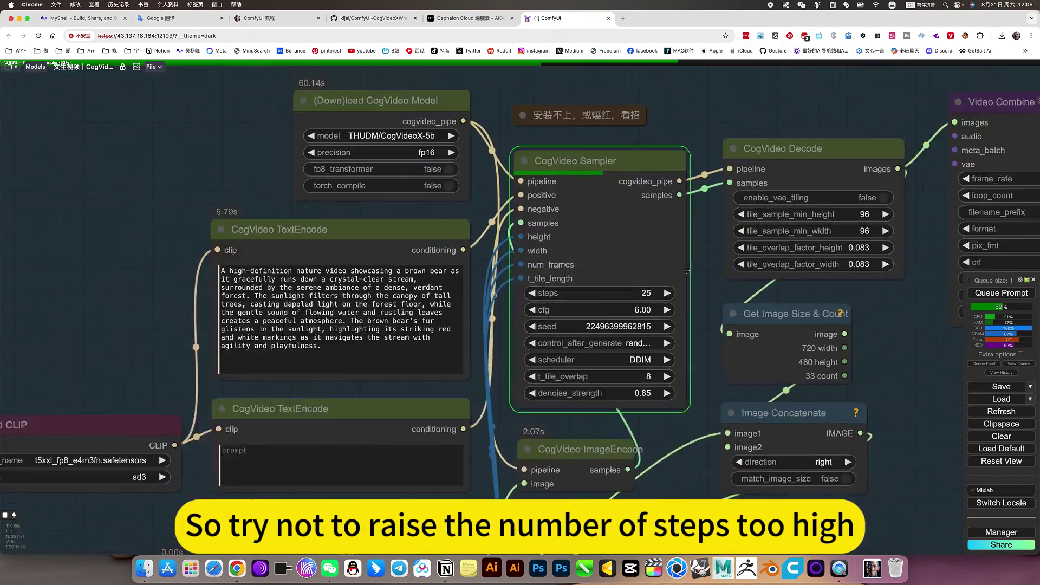
scroll(601, 311, up, 2)
scroll(601, 311, up, 1)
scroll(721, 326, down, 3)
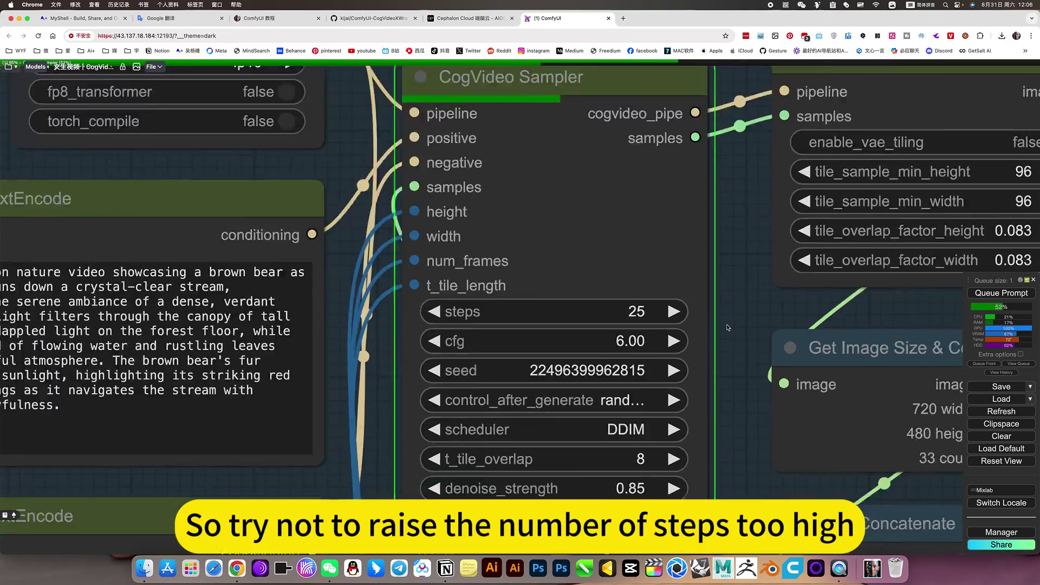
scroll(721, 325, down, 3)
scroll(772, 350, down, 1)
scroll(903, 401, down, 2)
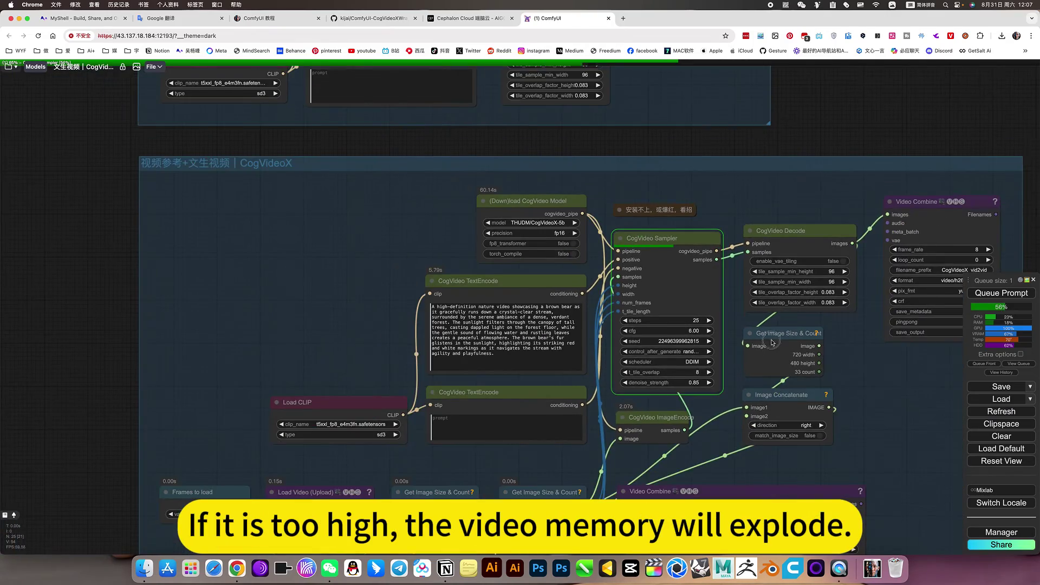
scroll(772, 341, right, 5)
scroll(772, 342, down, 2)
scroll(754, 386, down, 2)
scroll(754, 387, left, 2)
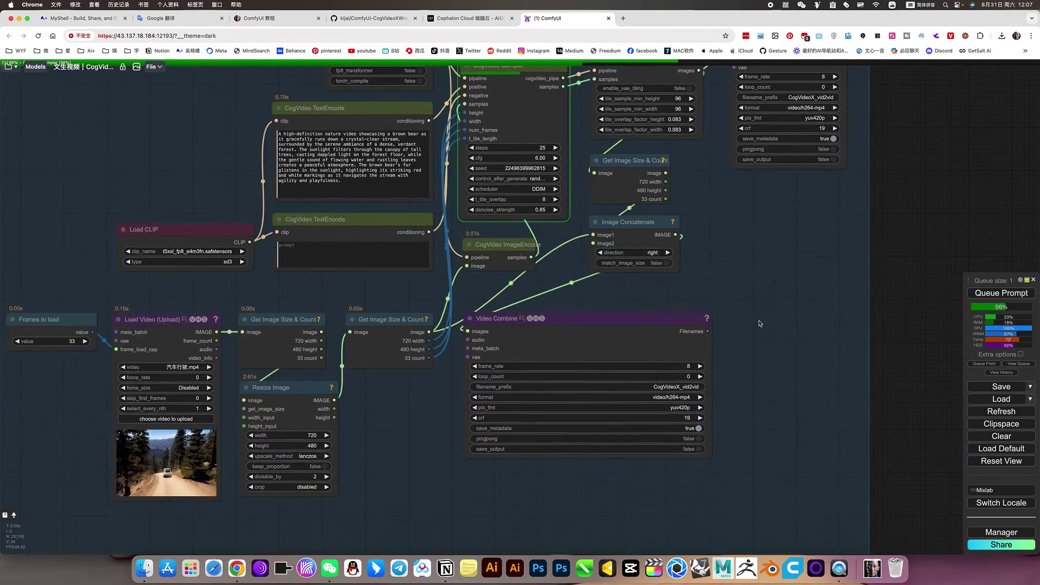
scroll(760, 342, down, 2)
scroll(764, 300, down, 1)
scroll(767, 325, up, 2)
scroll(772, 365, up, 2)
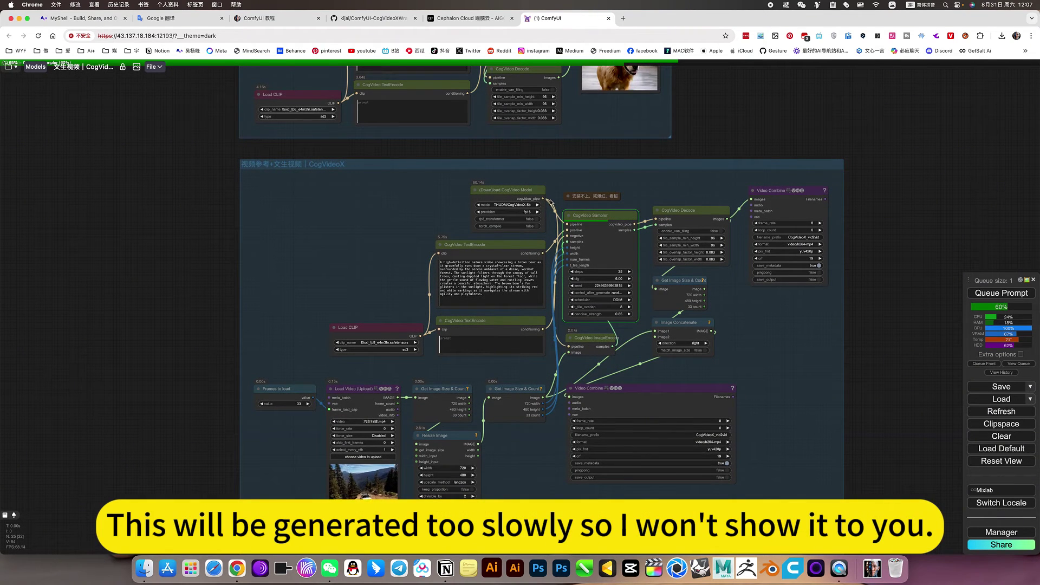
- Watch the README's chrome_hrEYWEaEpK.mp4 video-to-video example (car to red panda) fullscreen
click(374, 18)
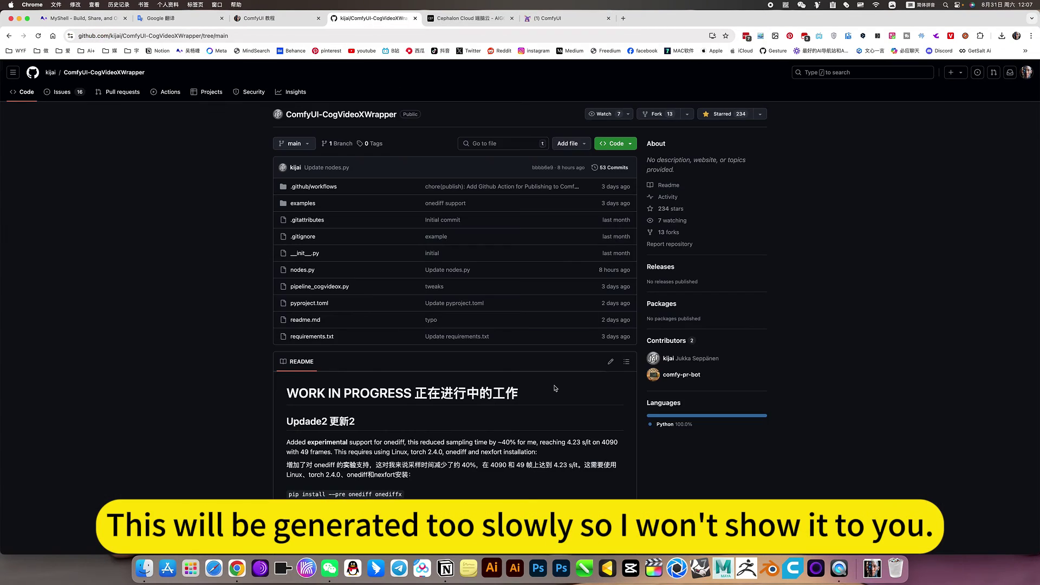
scroll(551, 391, down, 5)
scroll(551, 391, down, 5)
scroll(551, 391, down, 3)
scroll(561, 402, up, 6)
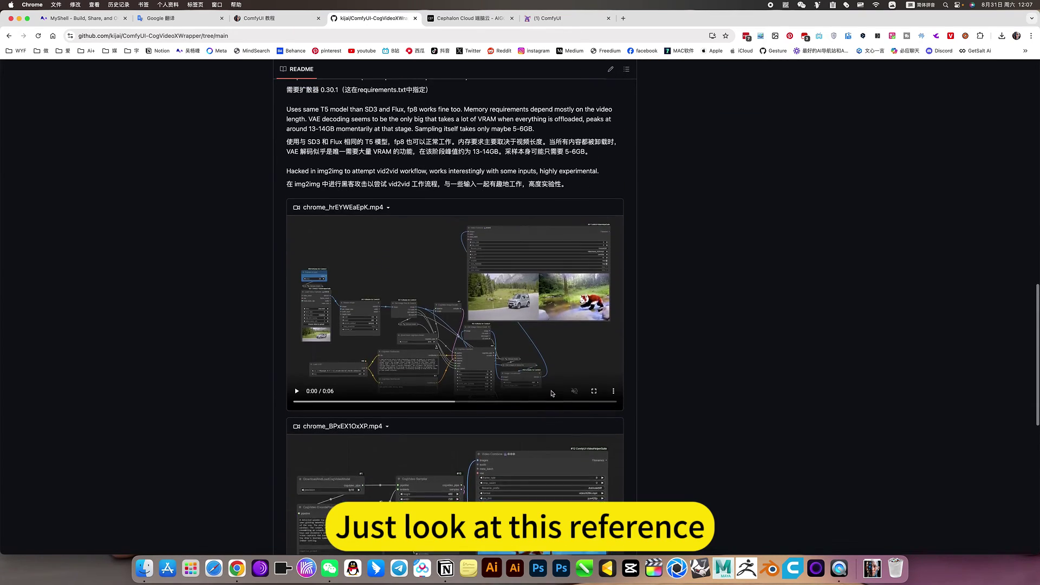
click(592, 439)
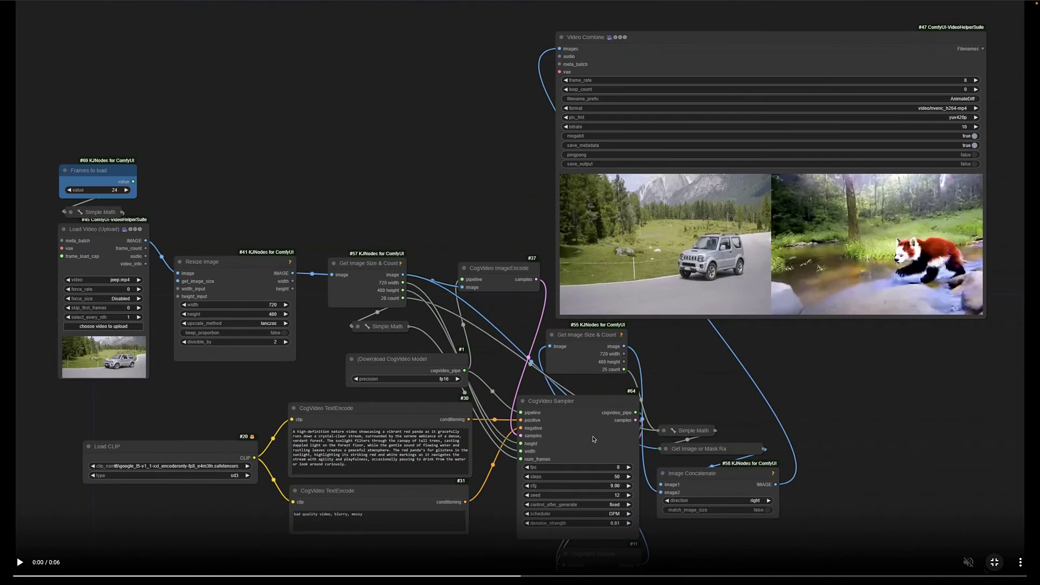
click(19, 561)
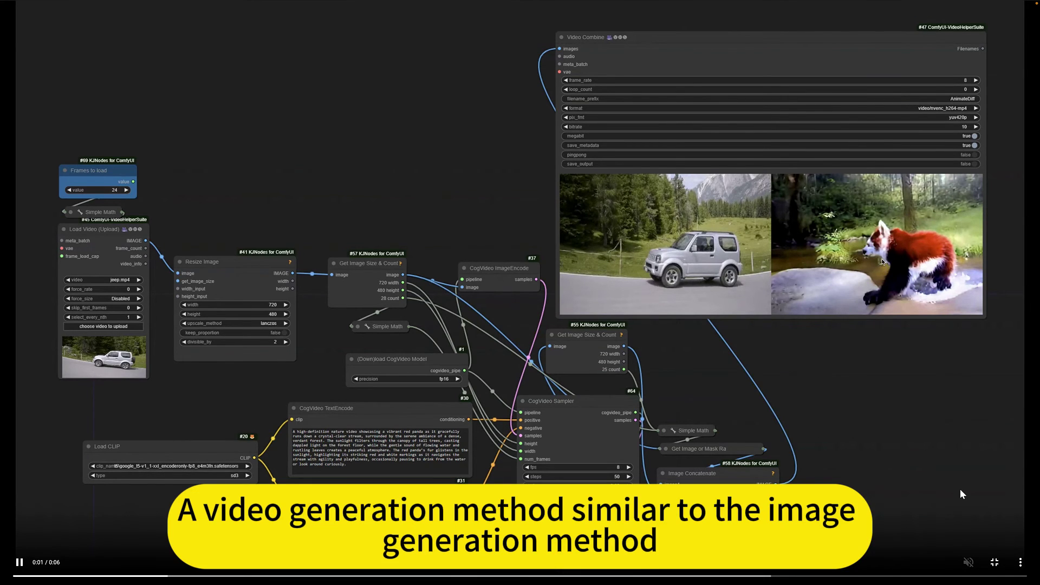
click(994, 562)
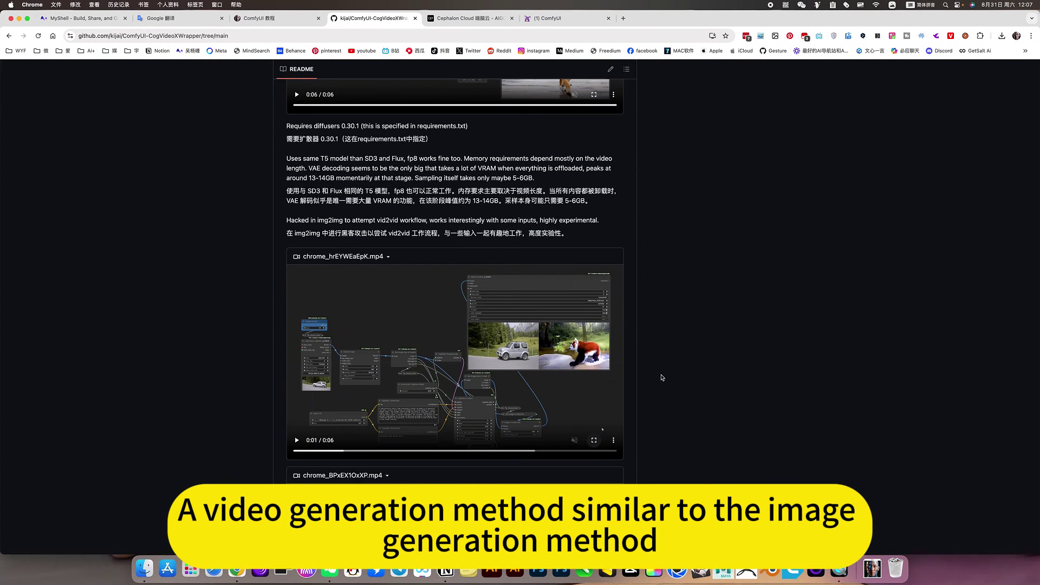
- Return to the ComfyUI canvas and briefly show the saved workflow list
click(559, 18)
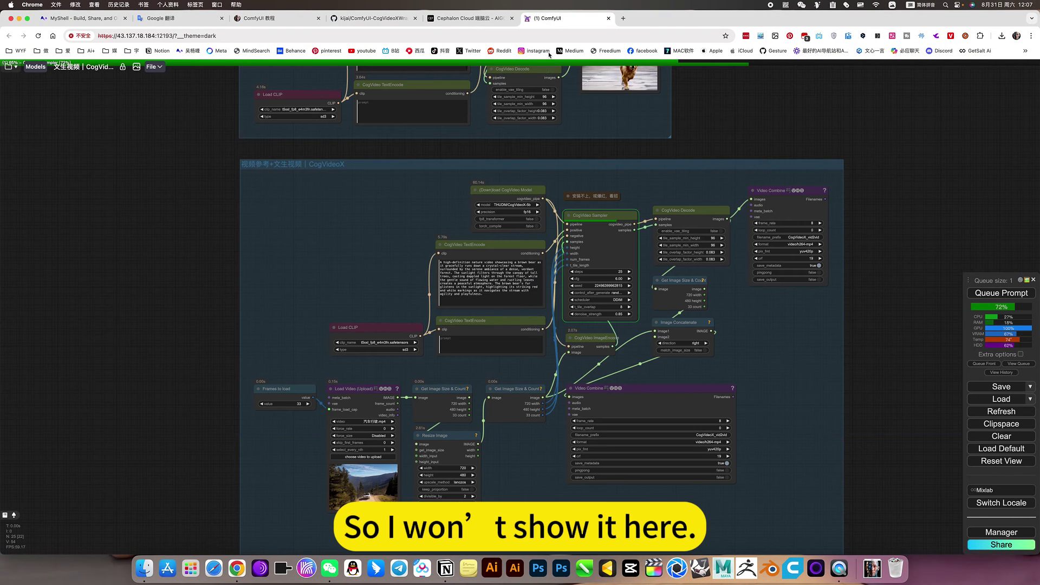
drag(882, 341, 851, 280)
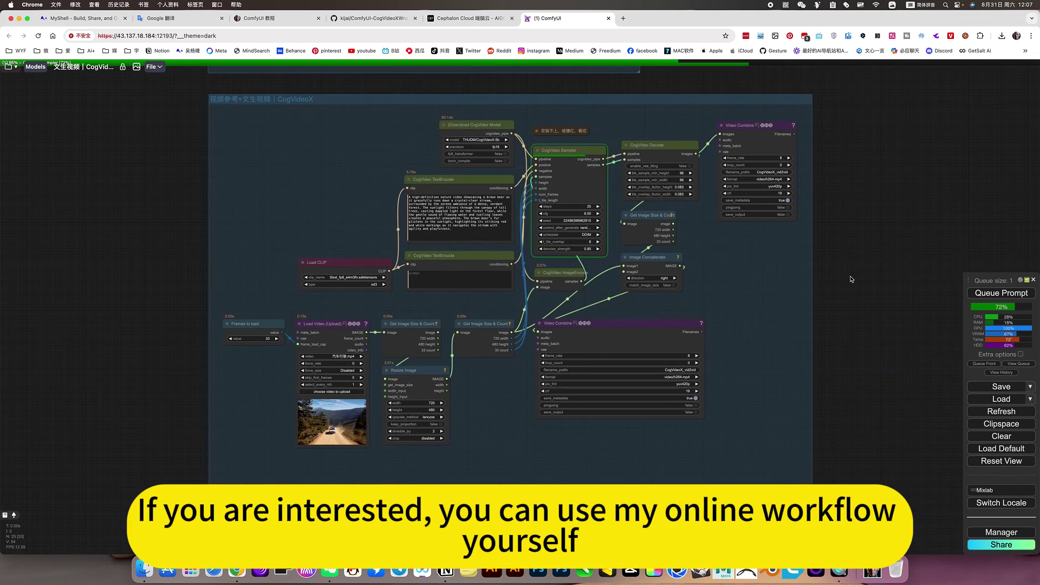
scroll(351, 240, down, 3)
drag(158, 195, 160, 237)
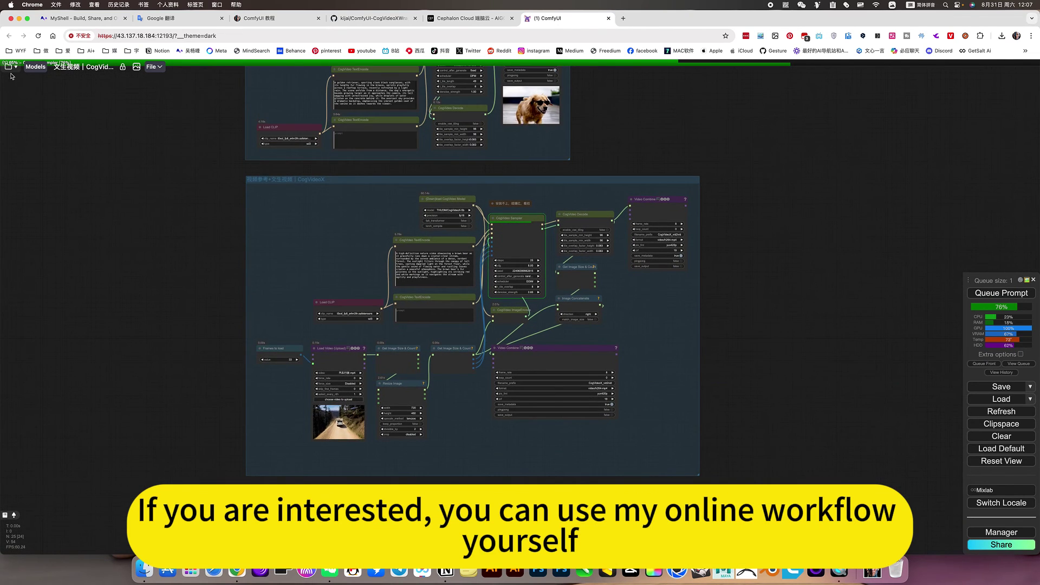
click(8, 68)
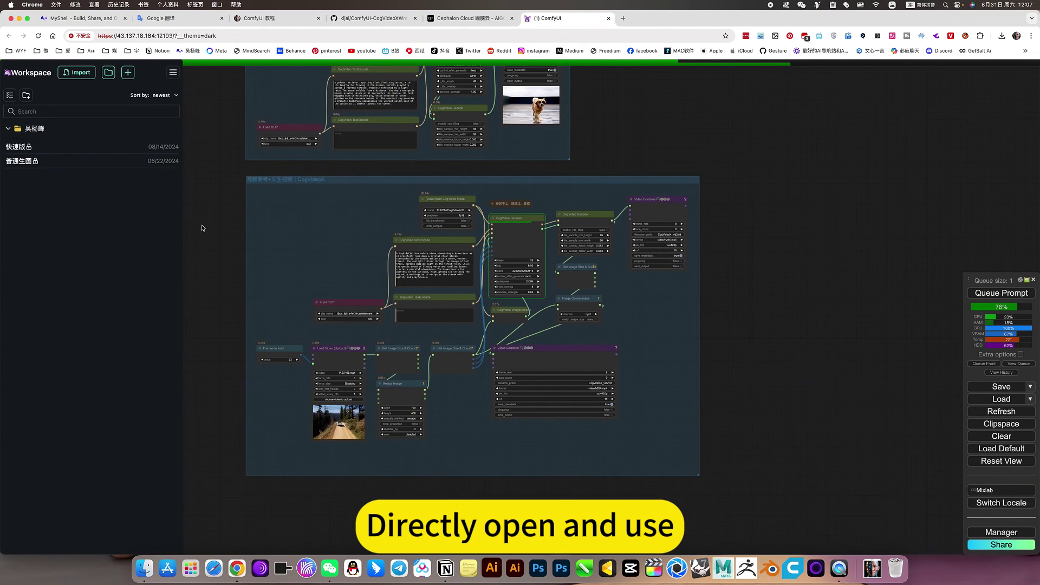
- Pan the canvas so both CogVideoX workflow groups come back into view
drag(242, 198, 283, 292)
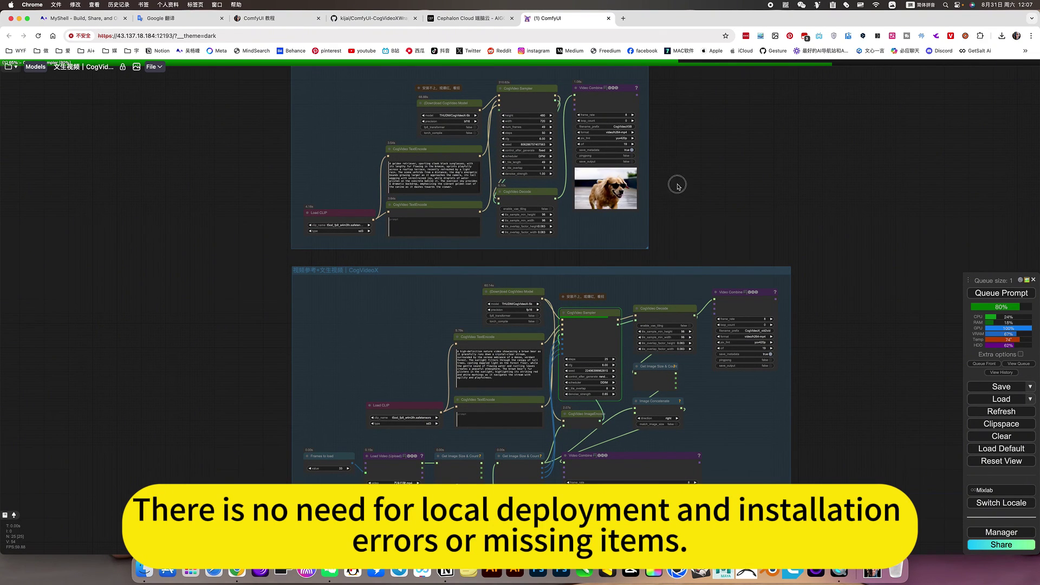
drag(678, 186, 676, 226)
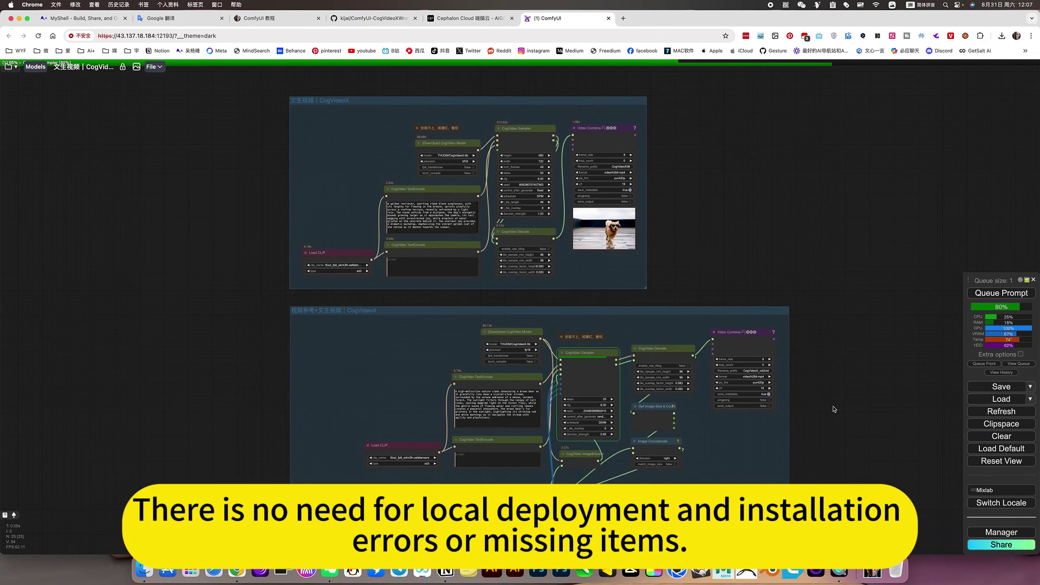
scroll(731, 426, down, 5)
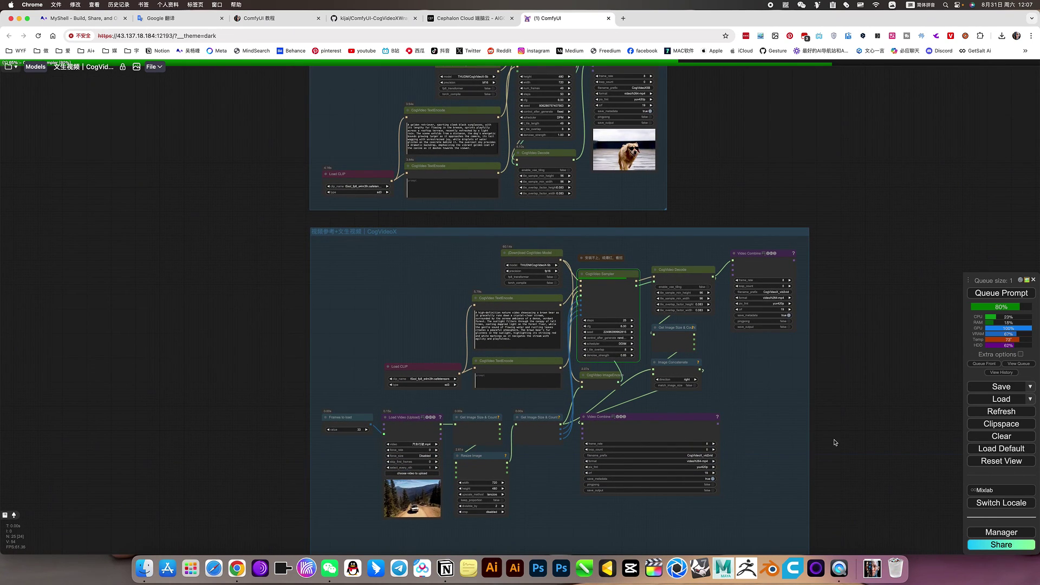
drag(834, 441, 839, 421)
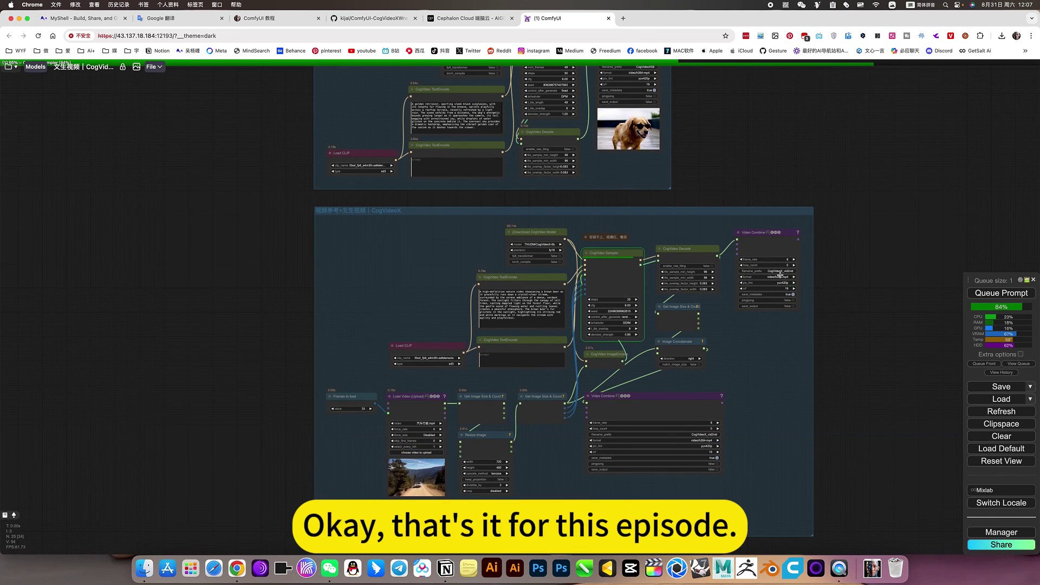
drag(871, 143, 873, 156)
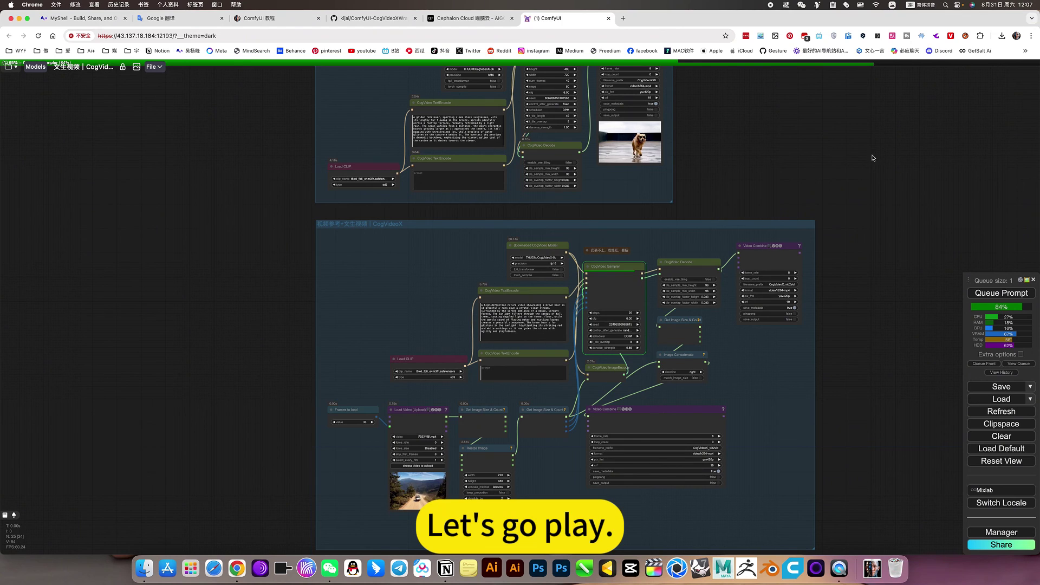